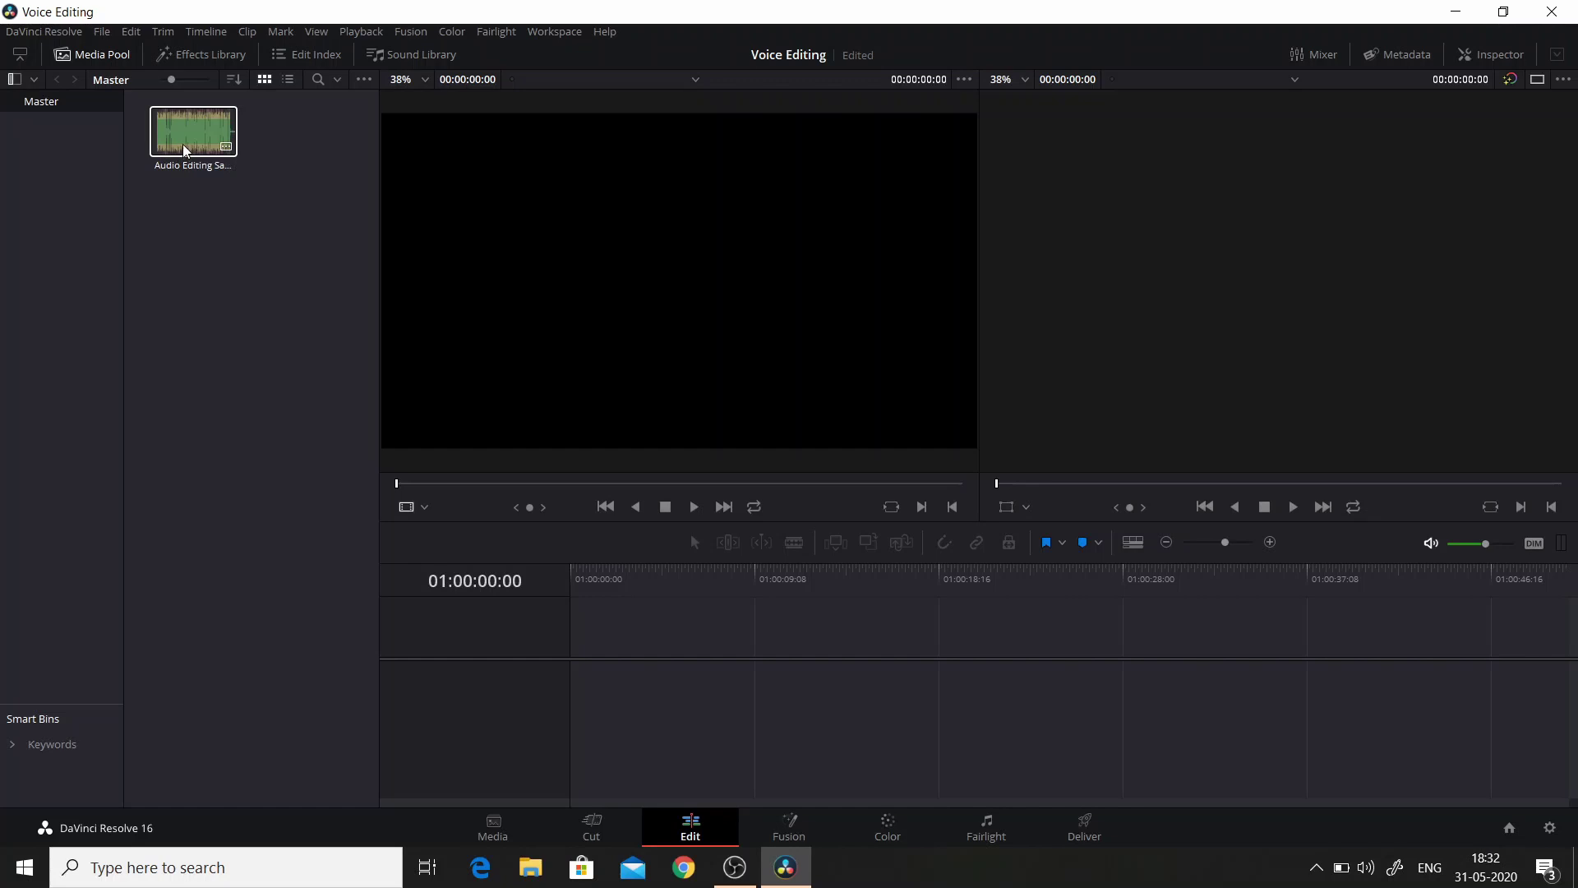
Insert Audio Editing Sample.mp3 into a new default Timeline 1 on the Audio 1 track.
double_click(184, 153)
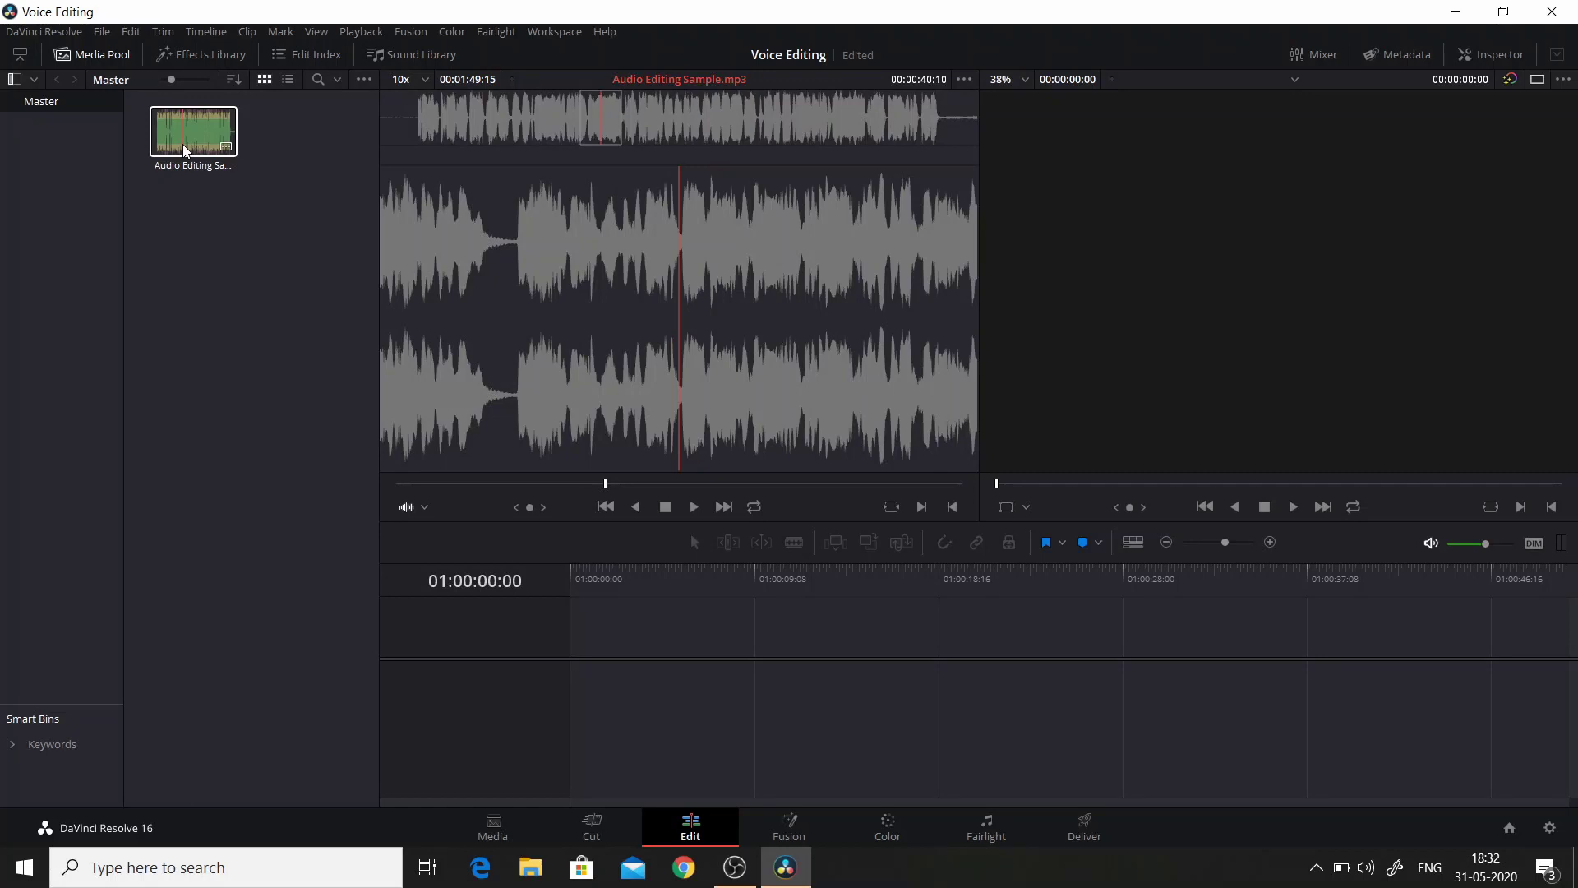
right_click(182, 145)
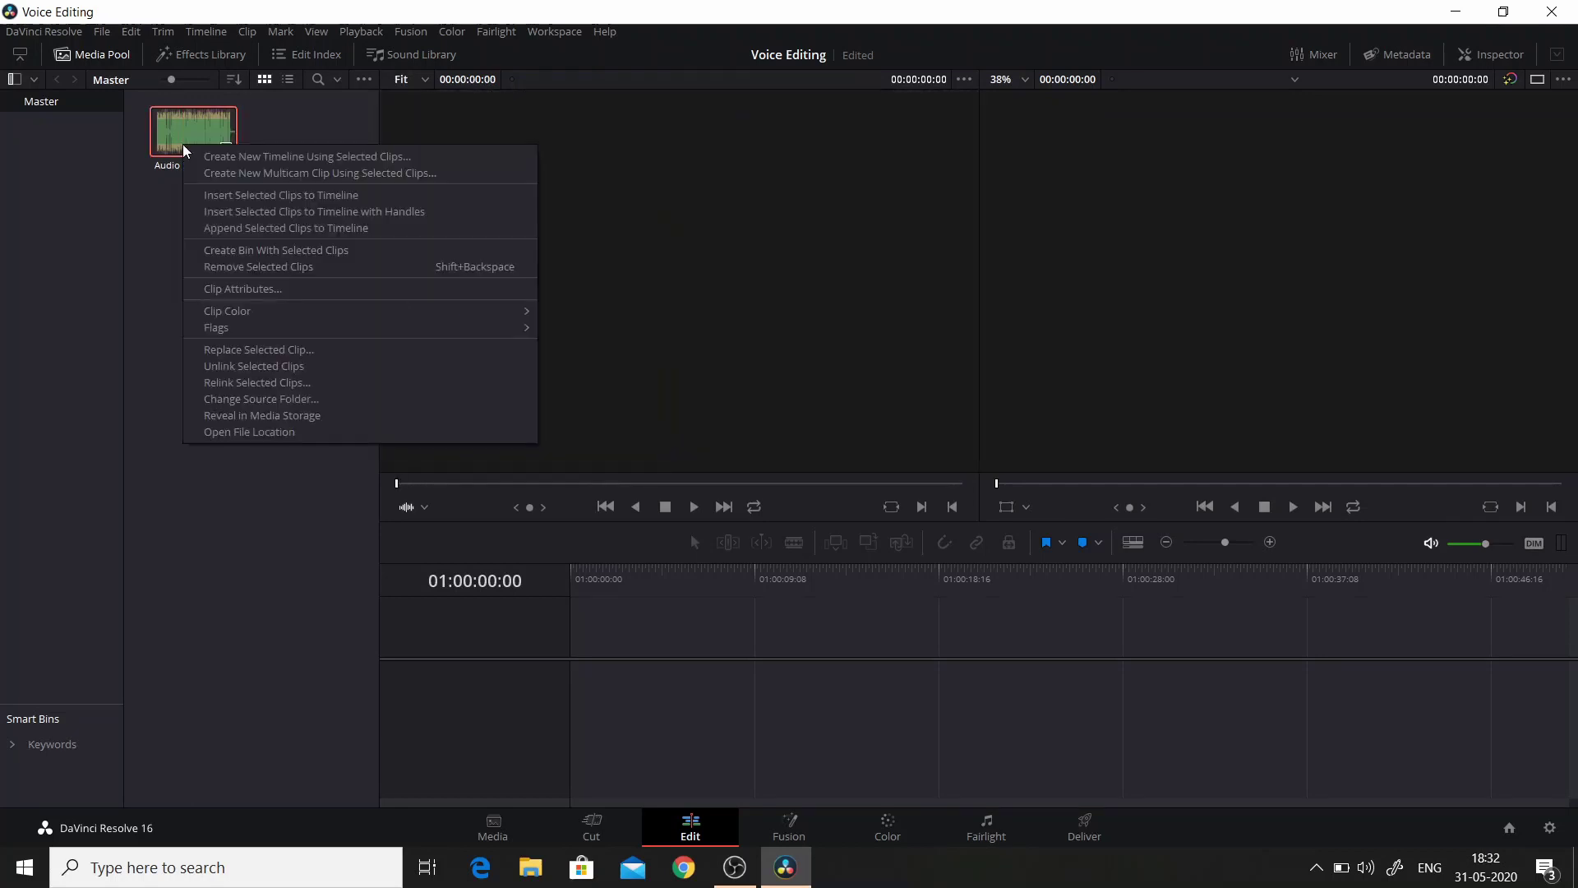
click(238, 195)
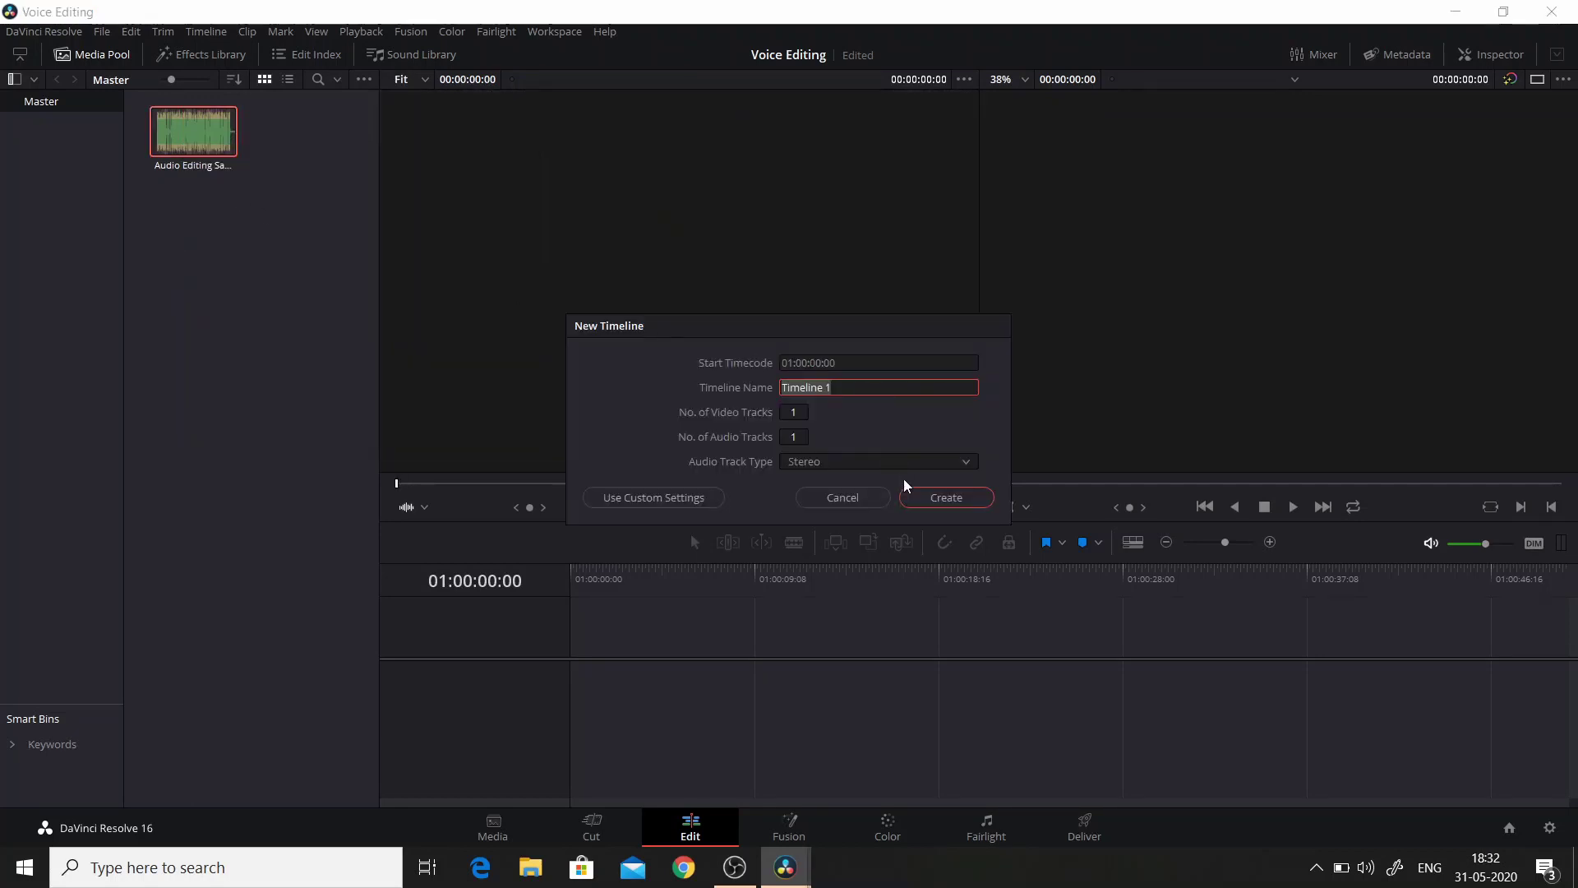
click(937, 498)
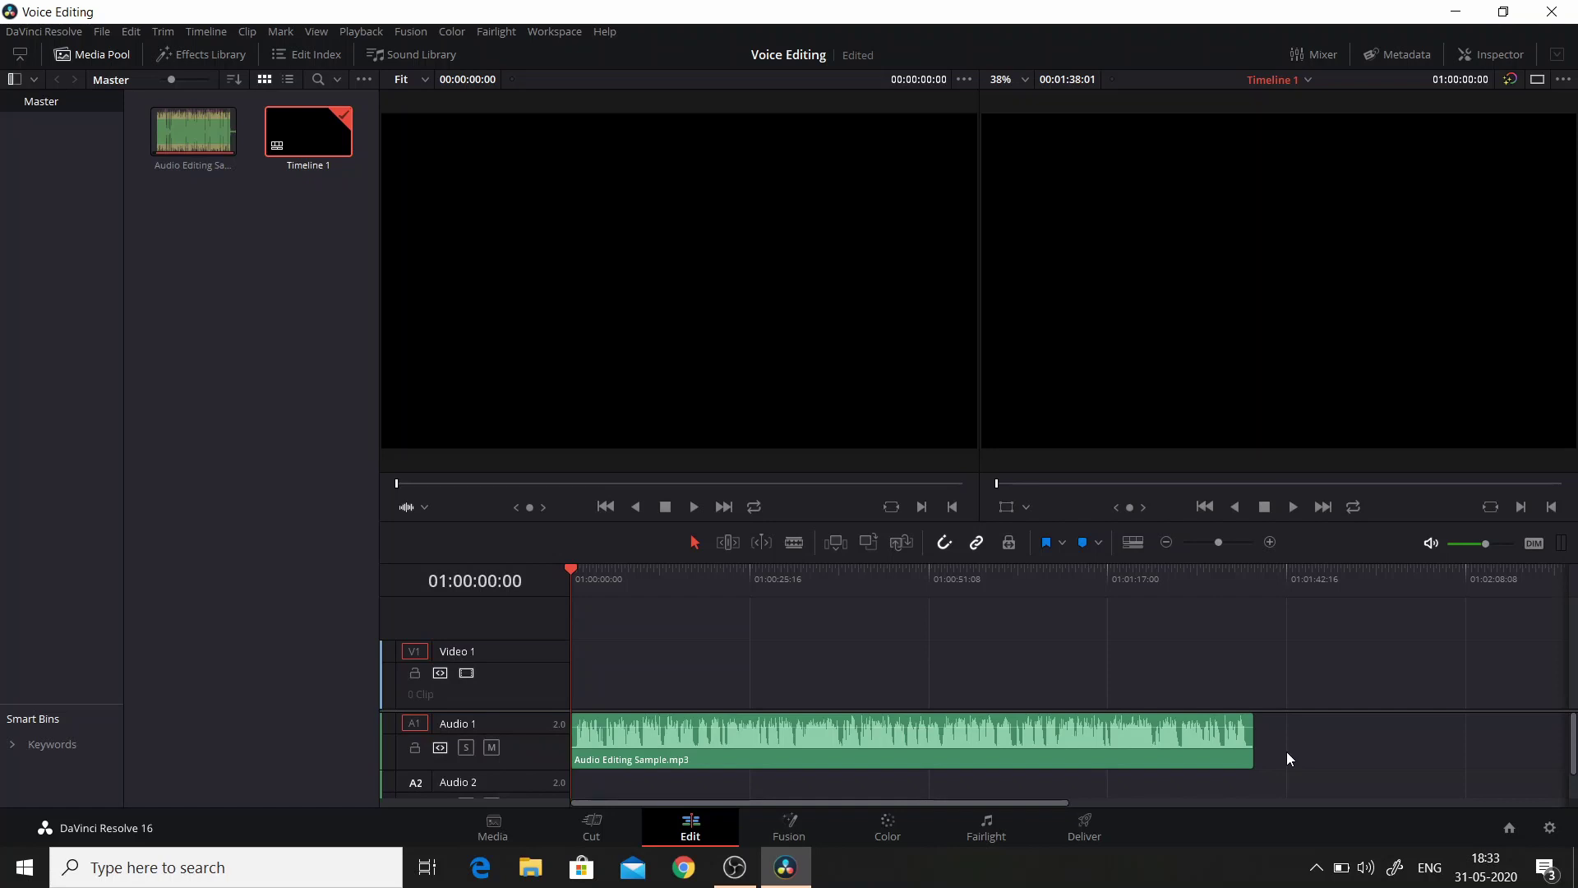
click(625, 569)
click(575, 576)
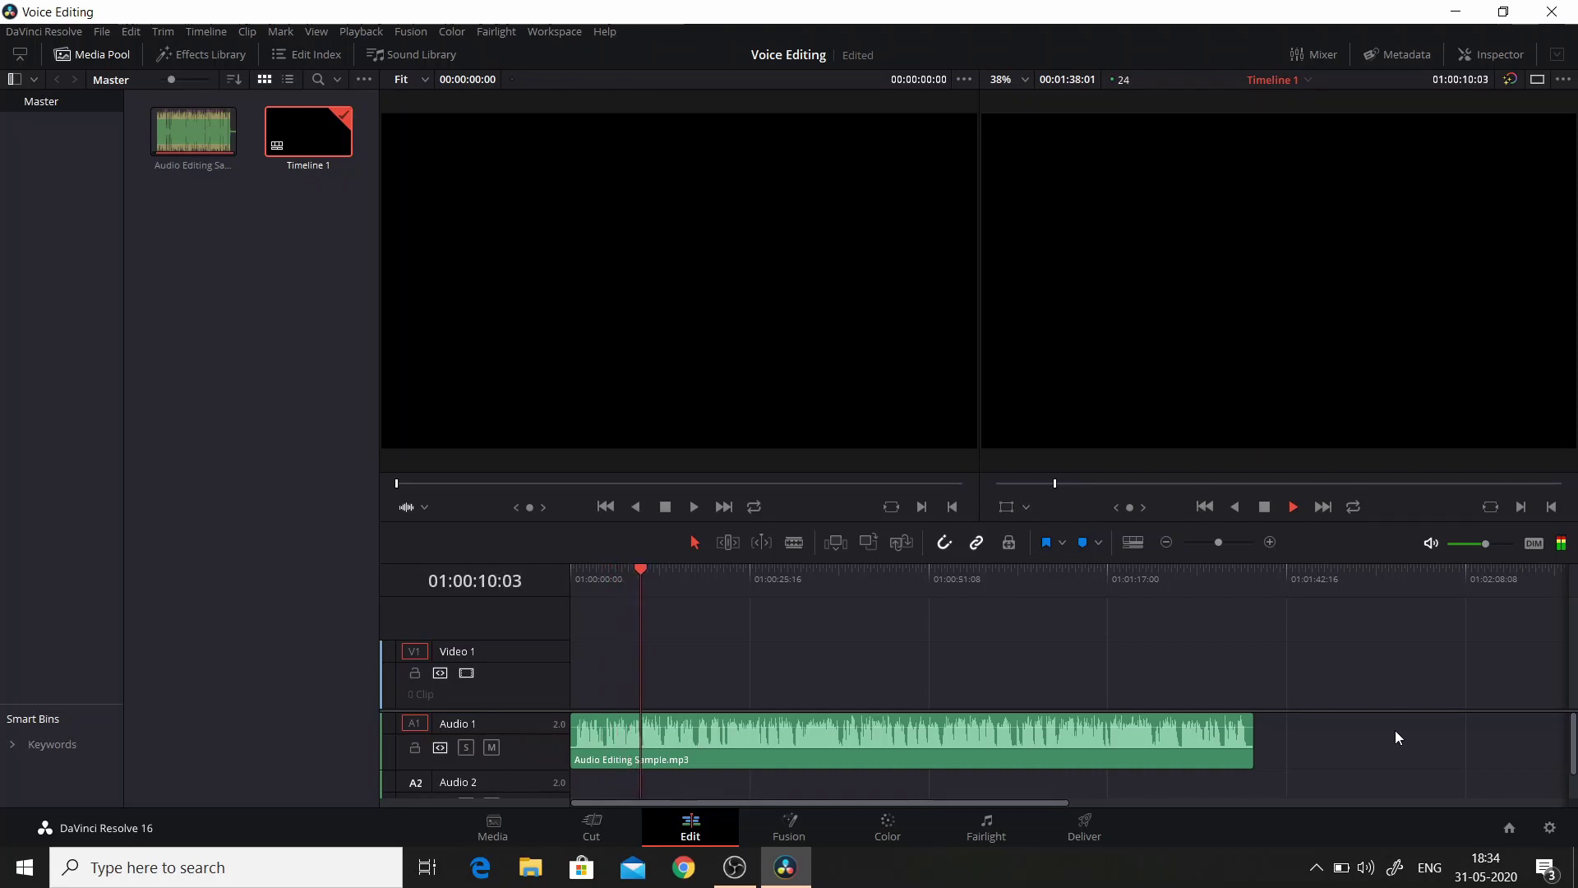
key(space)
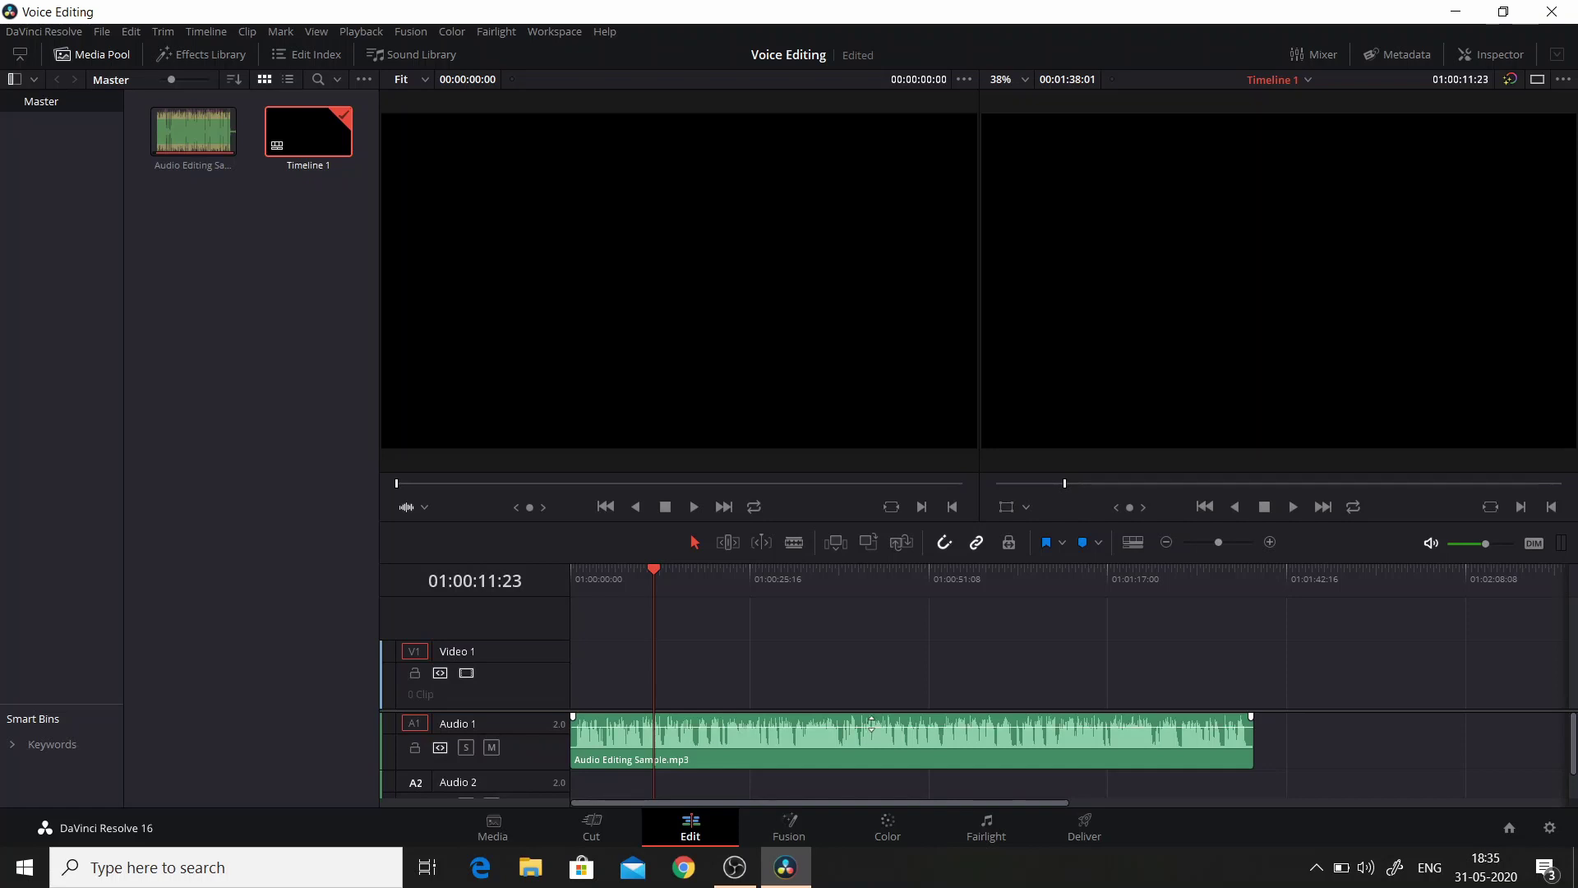
Nudge the voice clip's volume line up, then down, and play it back to hear the level.
drag(872, 725, 873, 721)
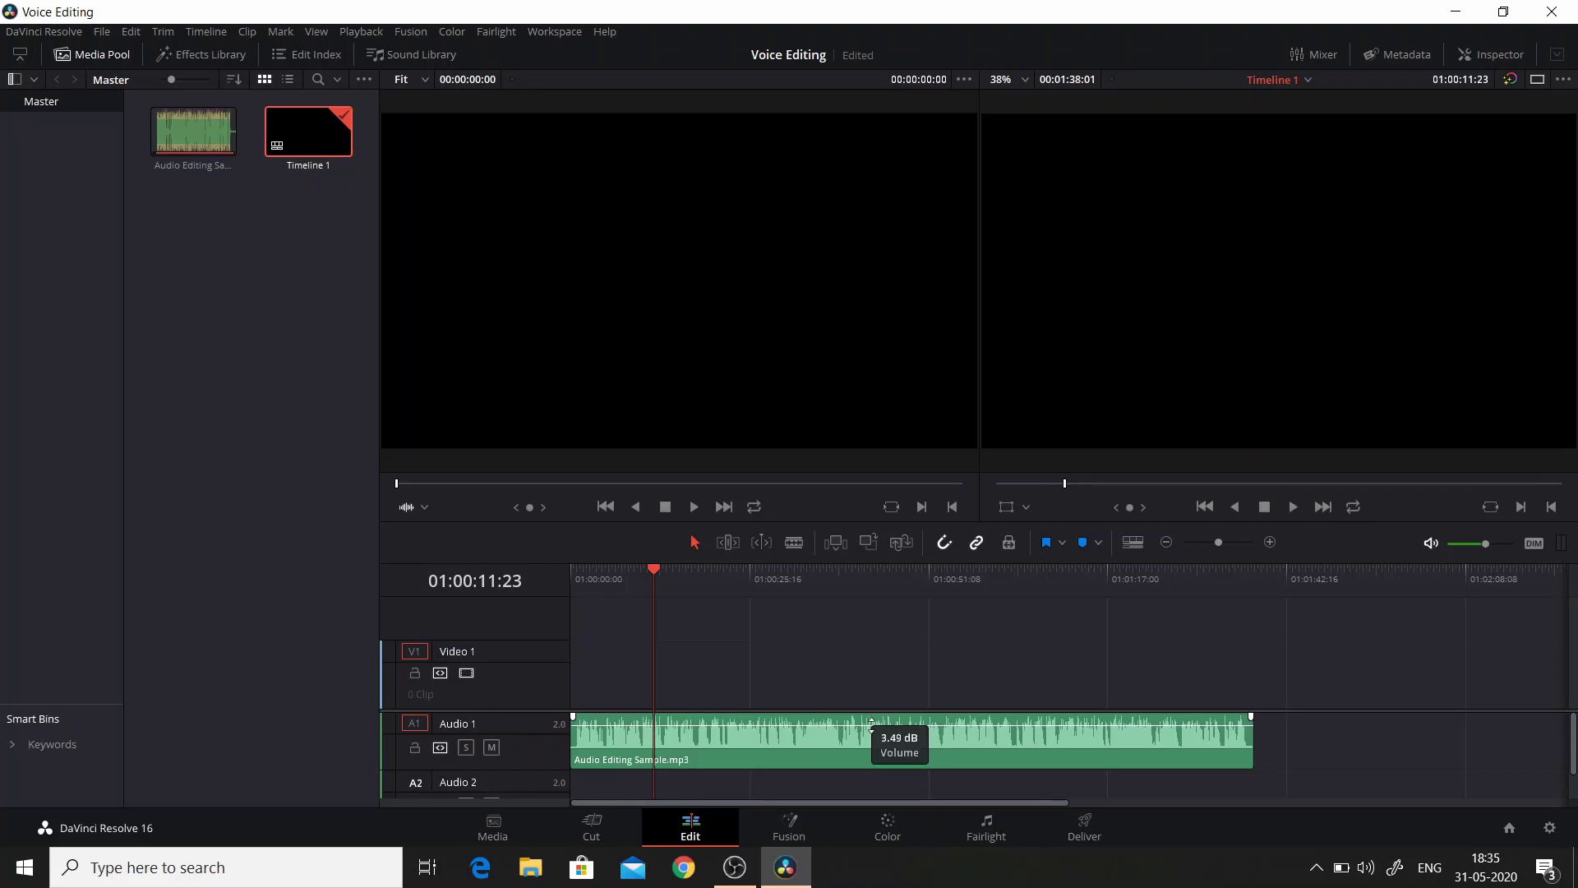
mouse_move(872, 721)
mouse_down()
mouse_move(870, 738)
mouse_move(872, 723)
mouse_up()
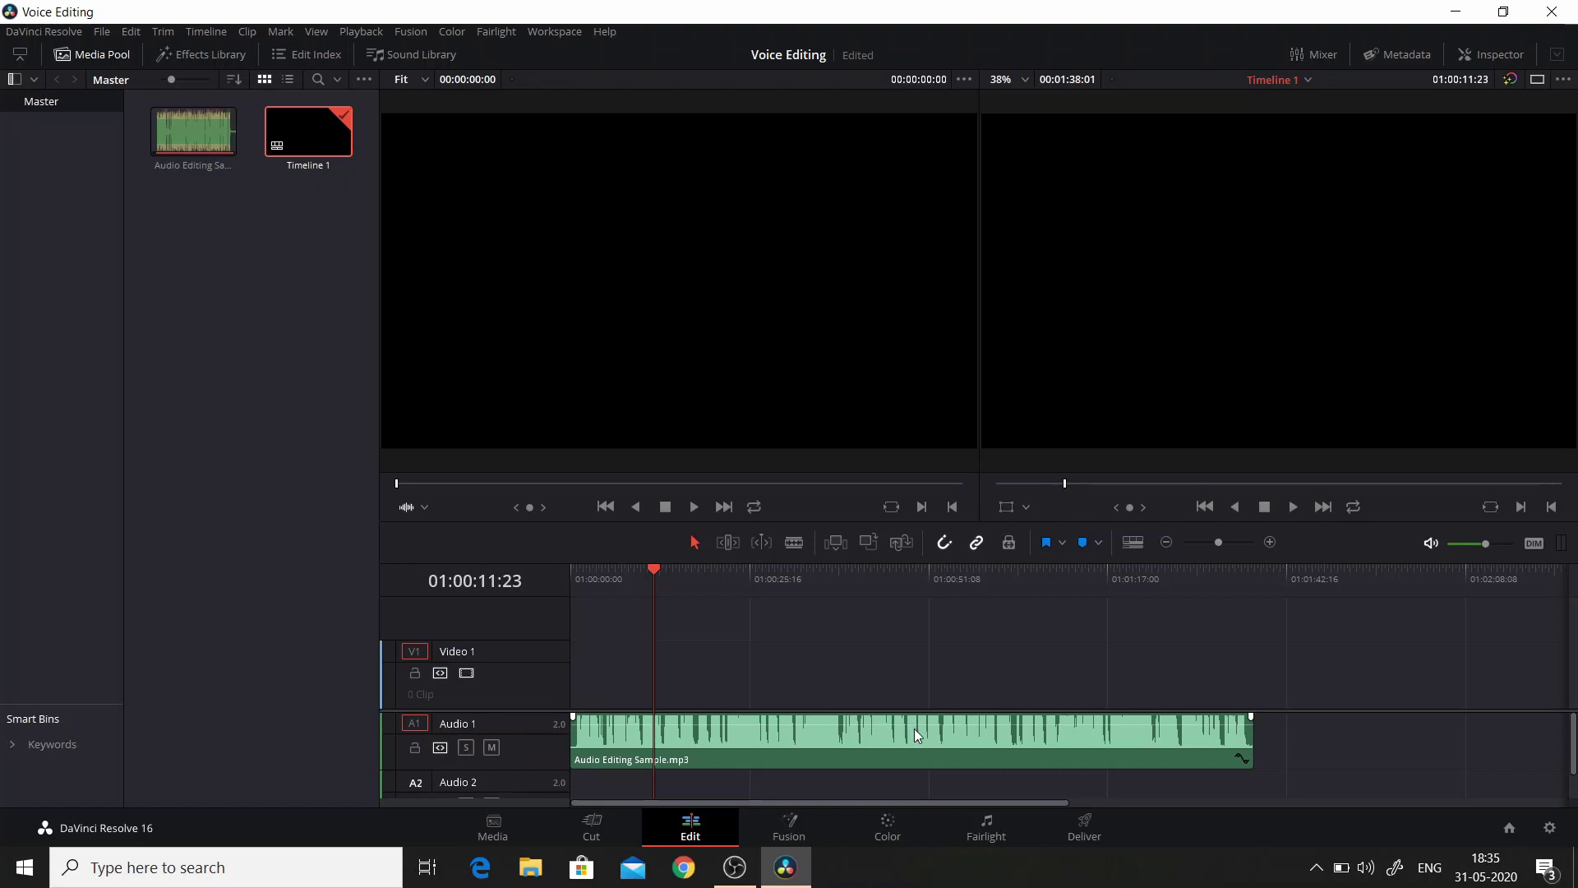
key(space)
key(space)
click(921, 723)
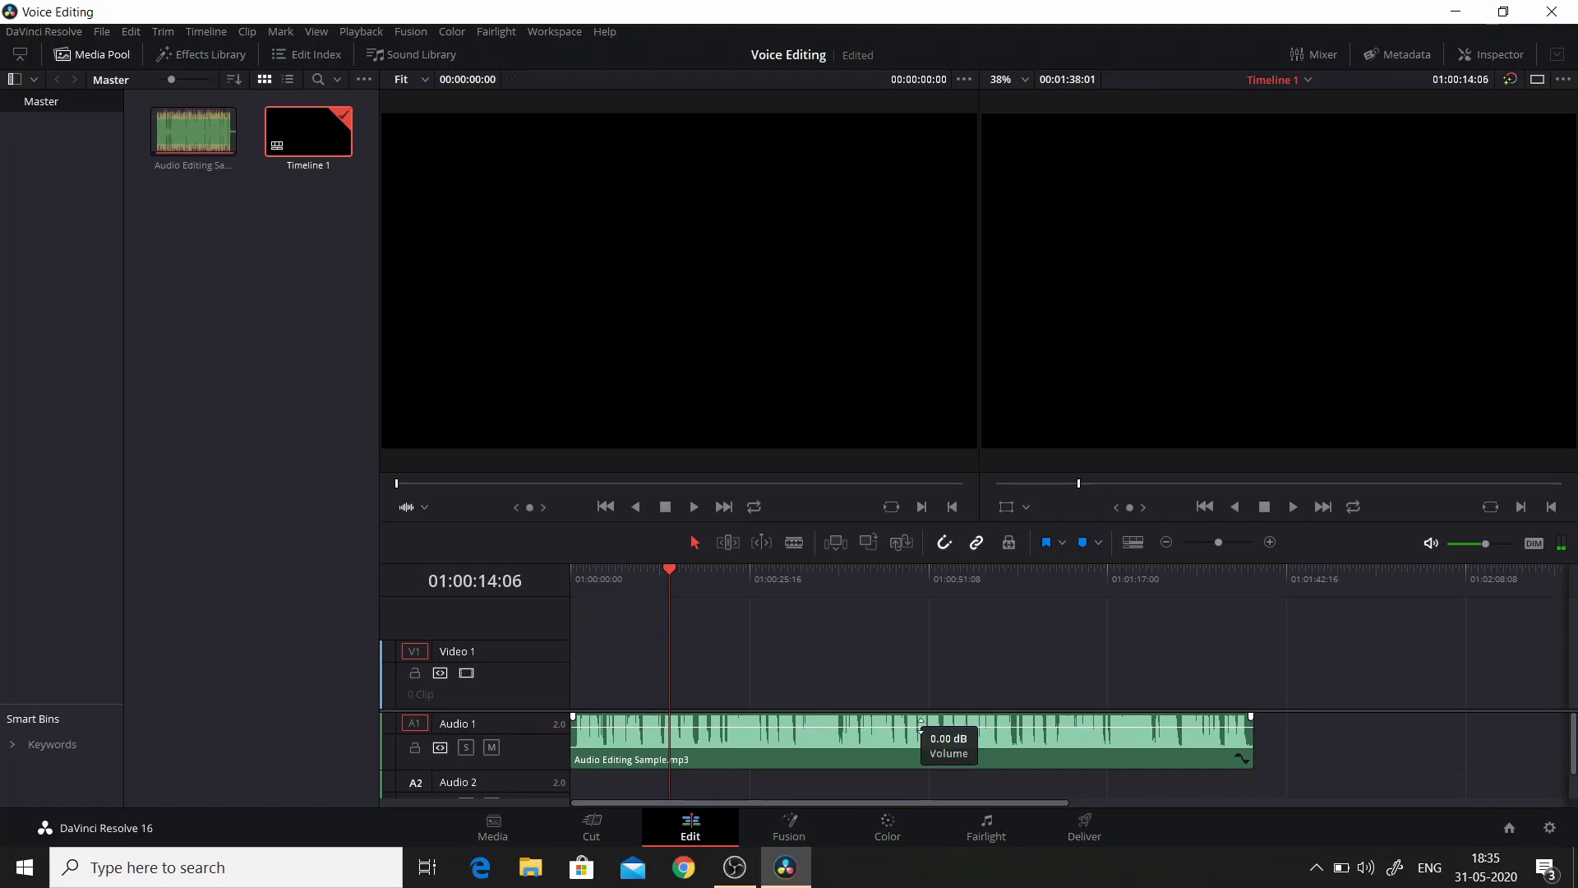
click(1339, 742)
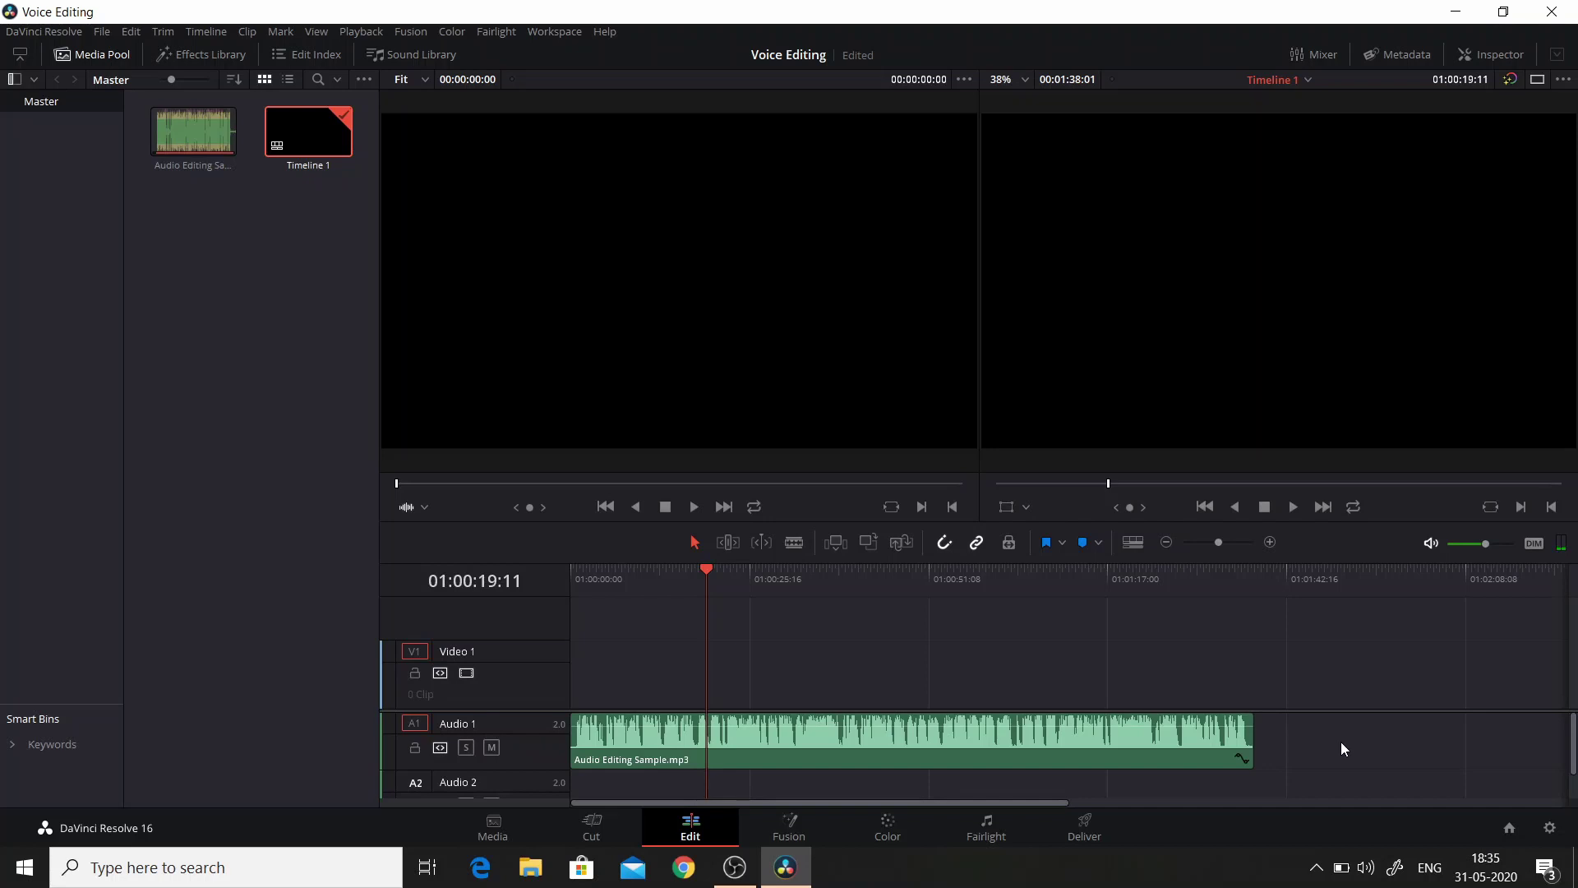
key(space)
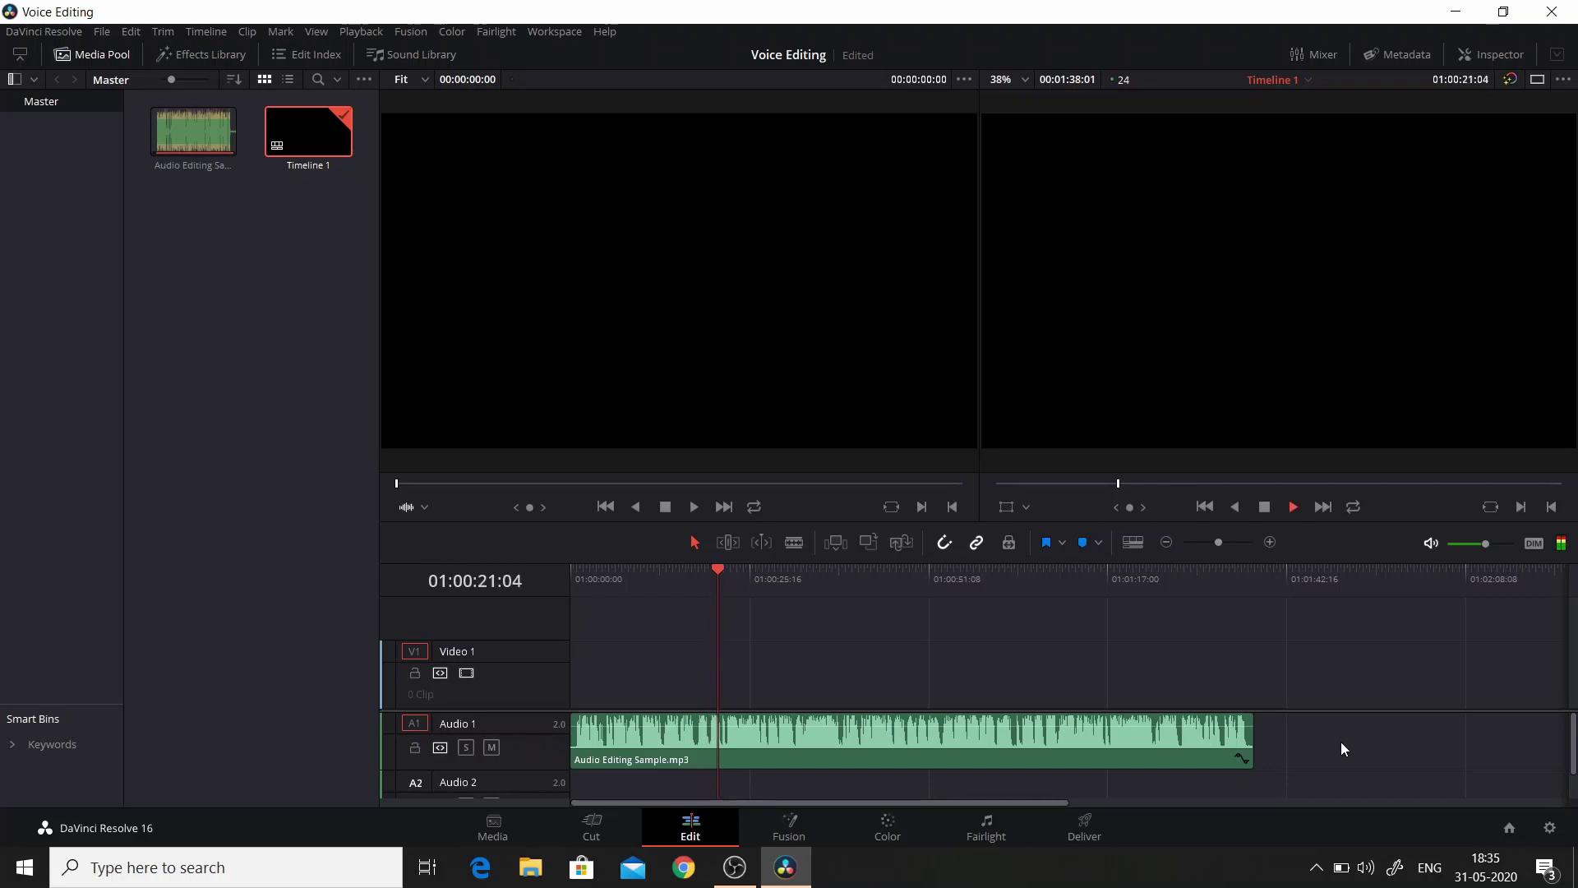
key(space)
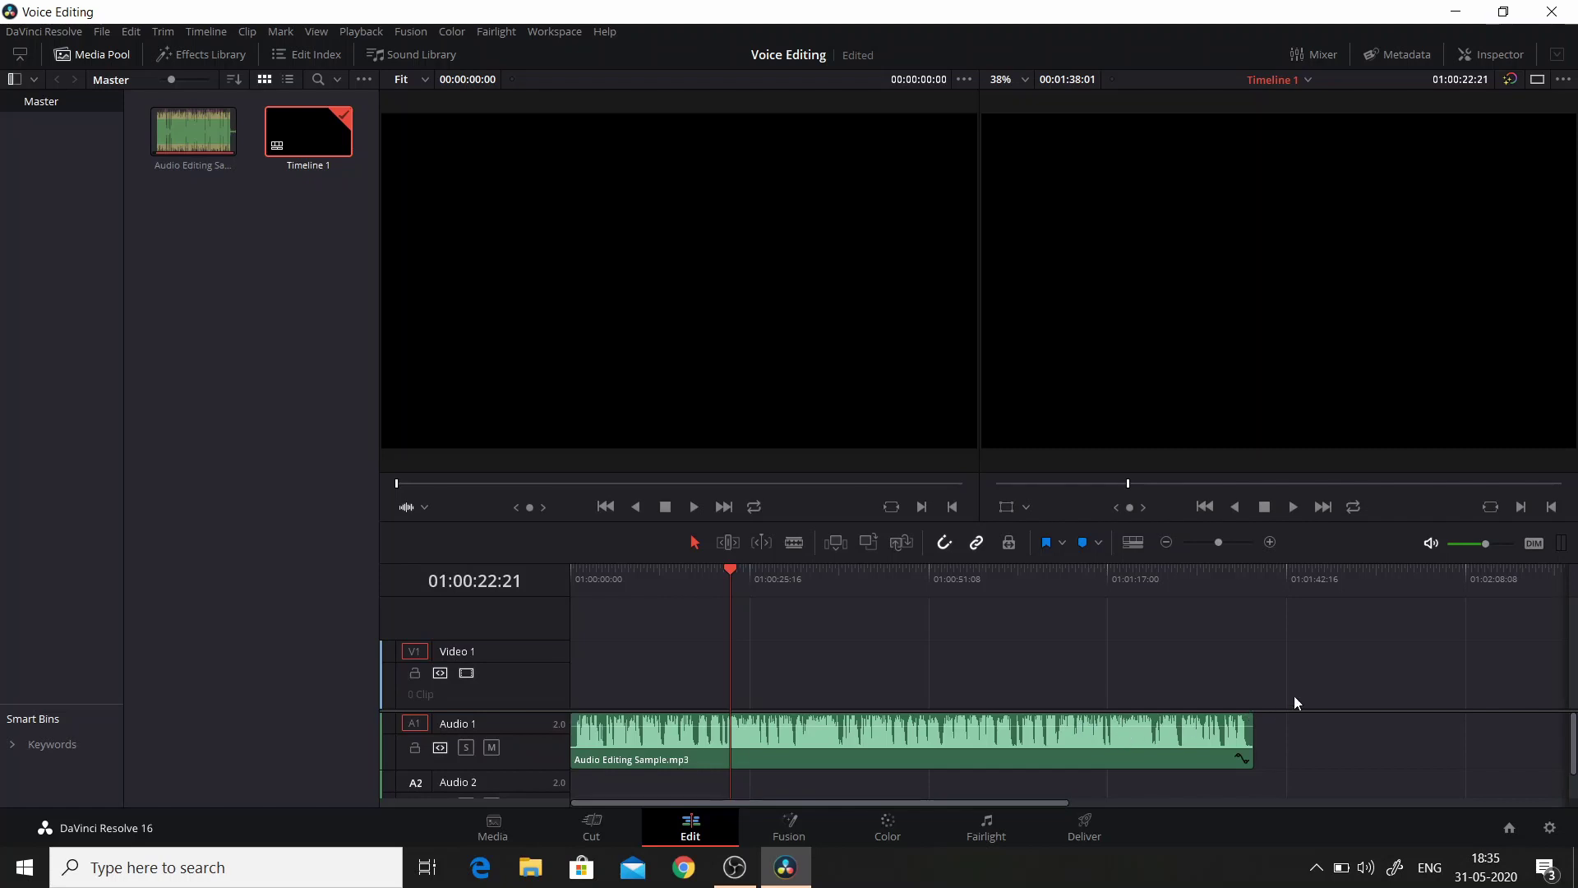
Show the clip in the Inspector down to its Clip Equalizer bands at 50, 500, 3k50 and 10k0.
click(1491, 57)
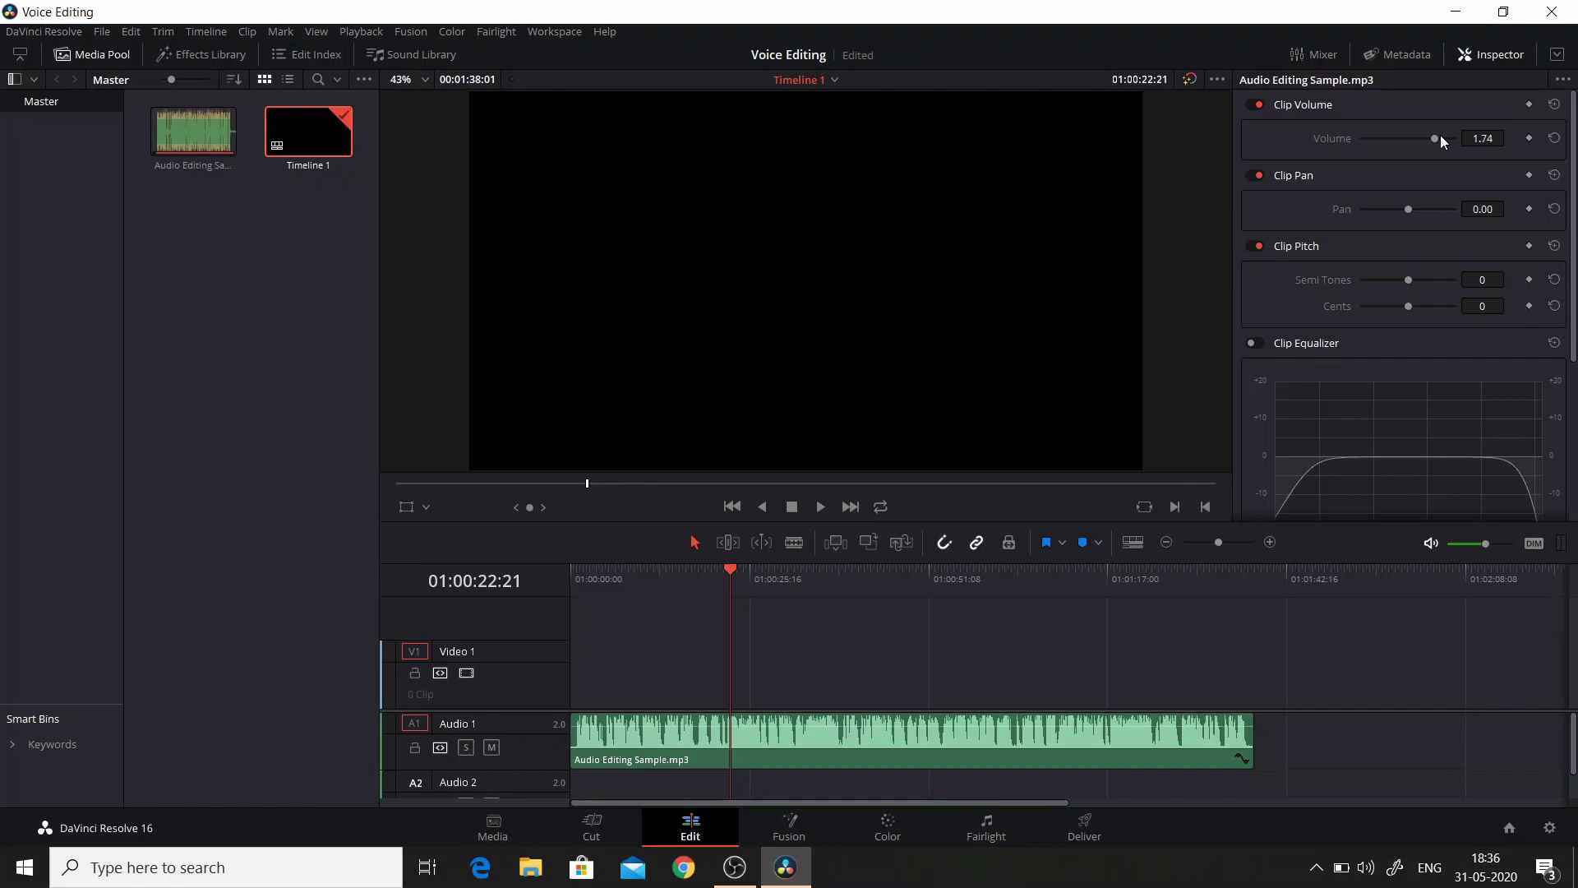
scroll(1367, 362, down, 1)
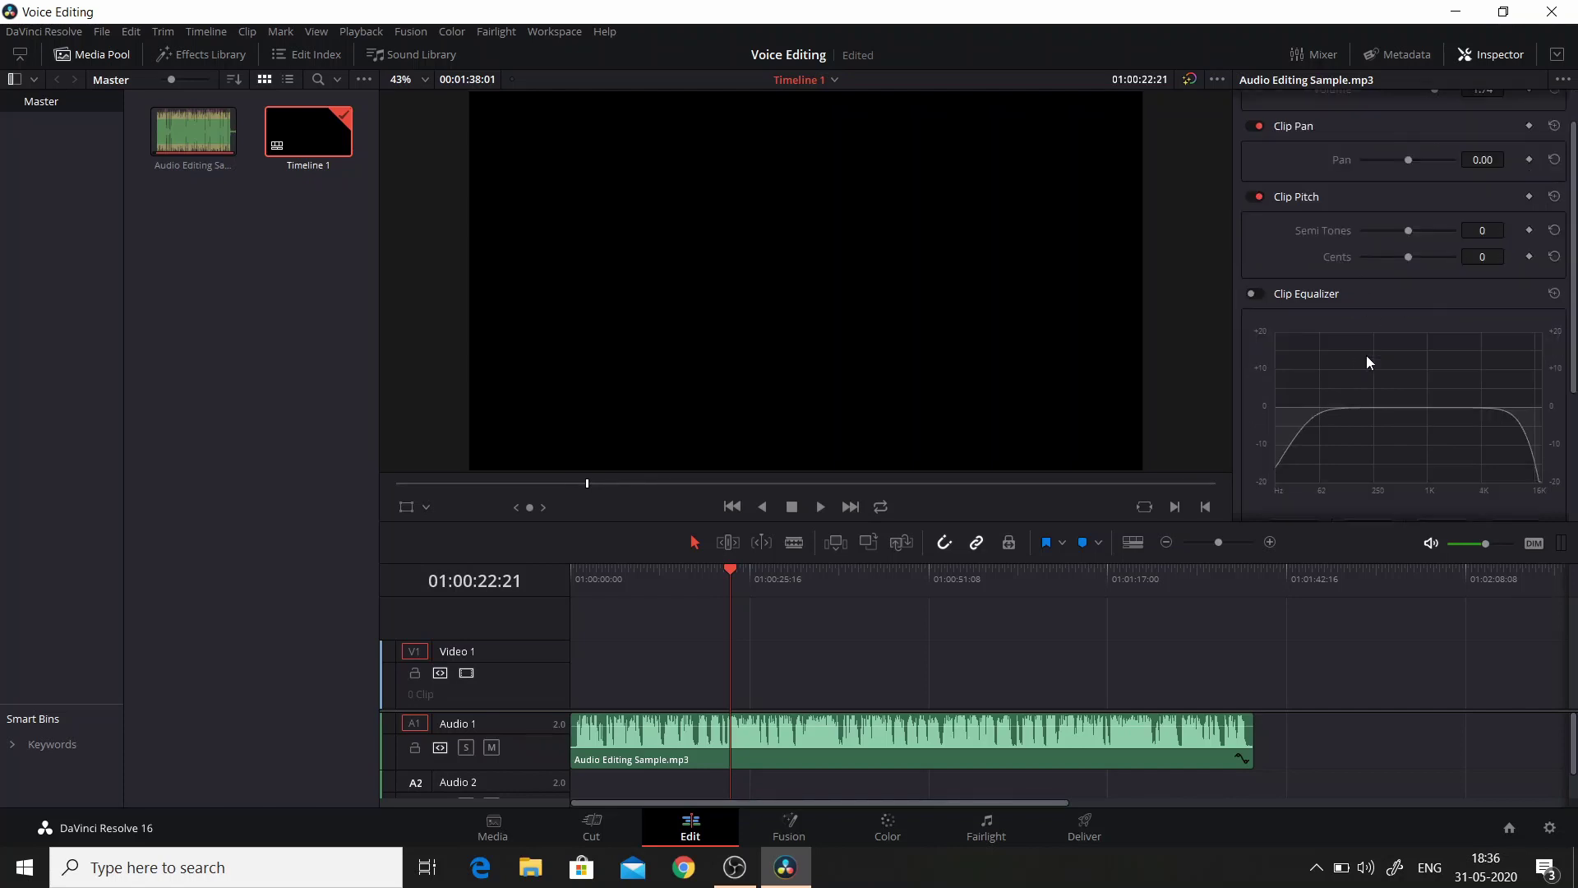
scroll(1367, 361, down, 1)
scroll(1373, 260, down, 1)
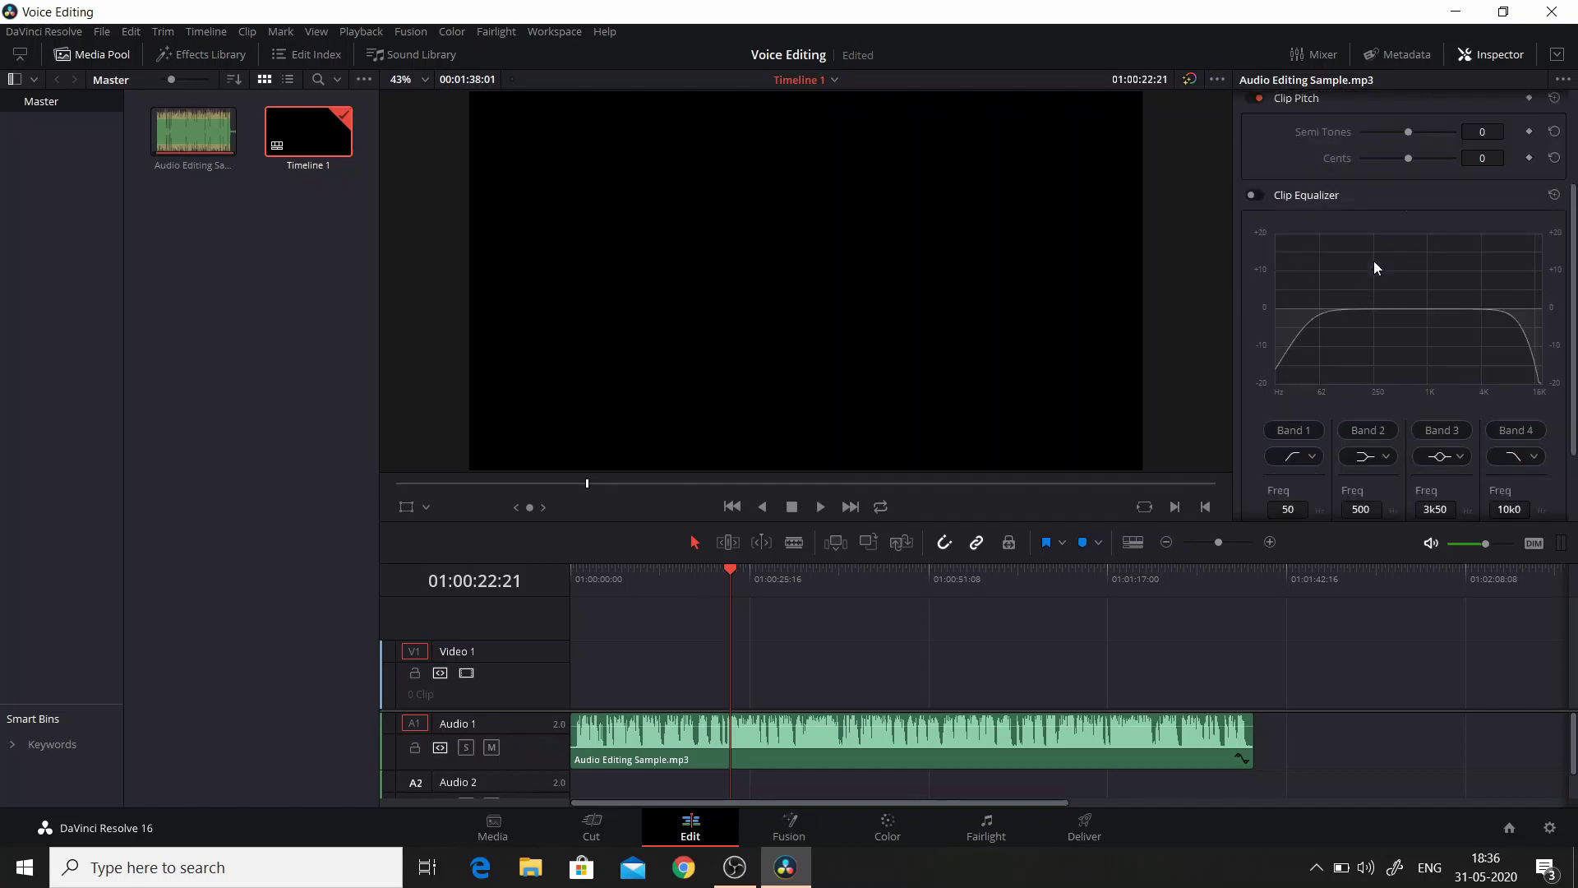
scroll(1373, 259, down, 1)
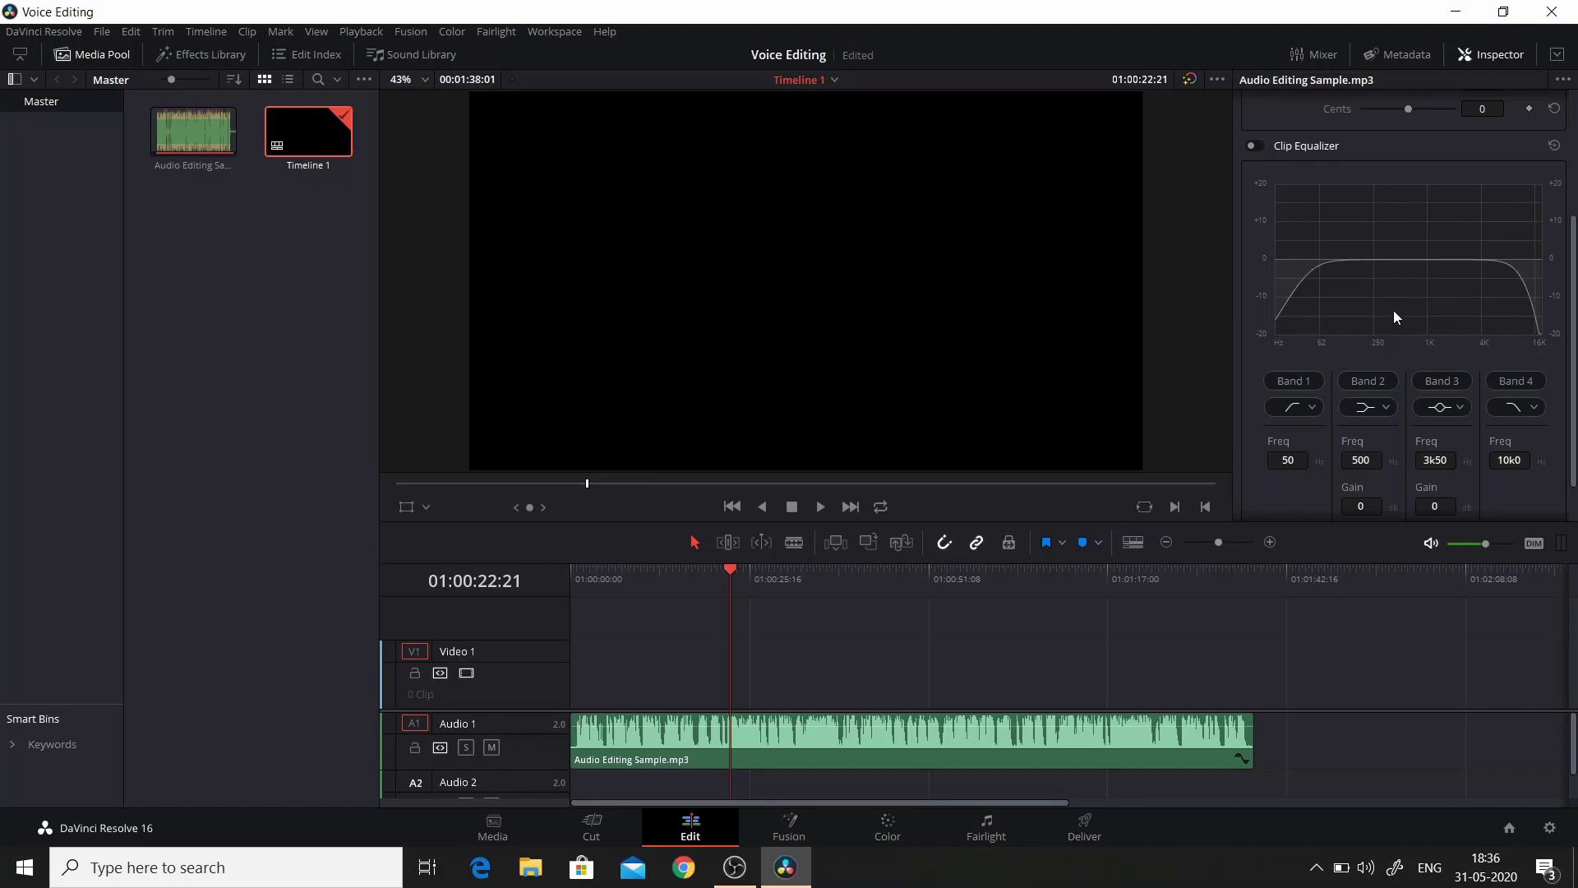
Enable the Clip Equalizer and, during playback, boost Band 3 to +13.6 dB at 8k86.
click(1253, 146)
key(space)
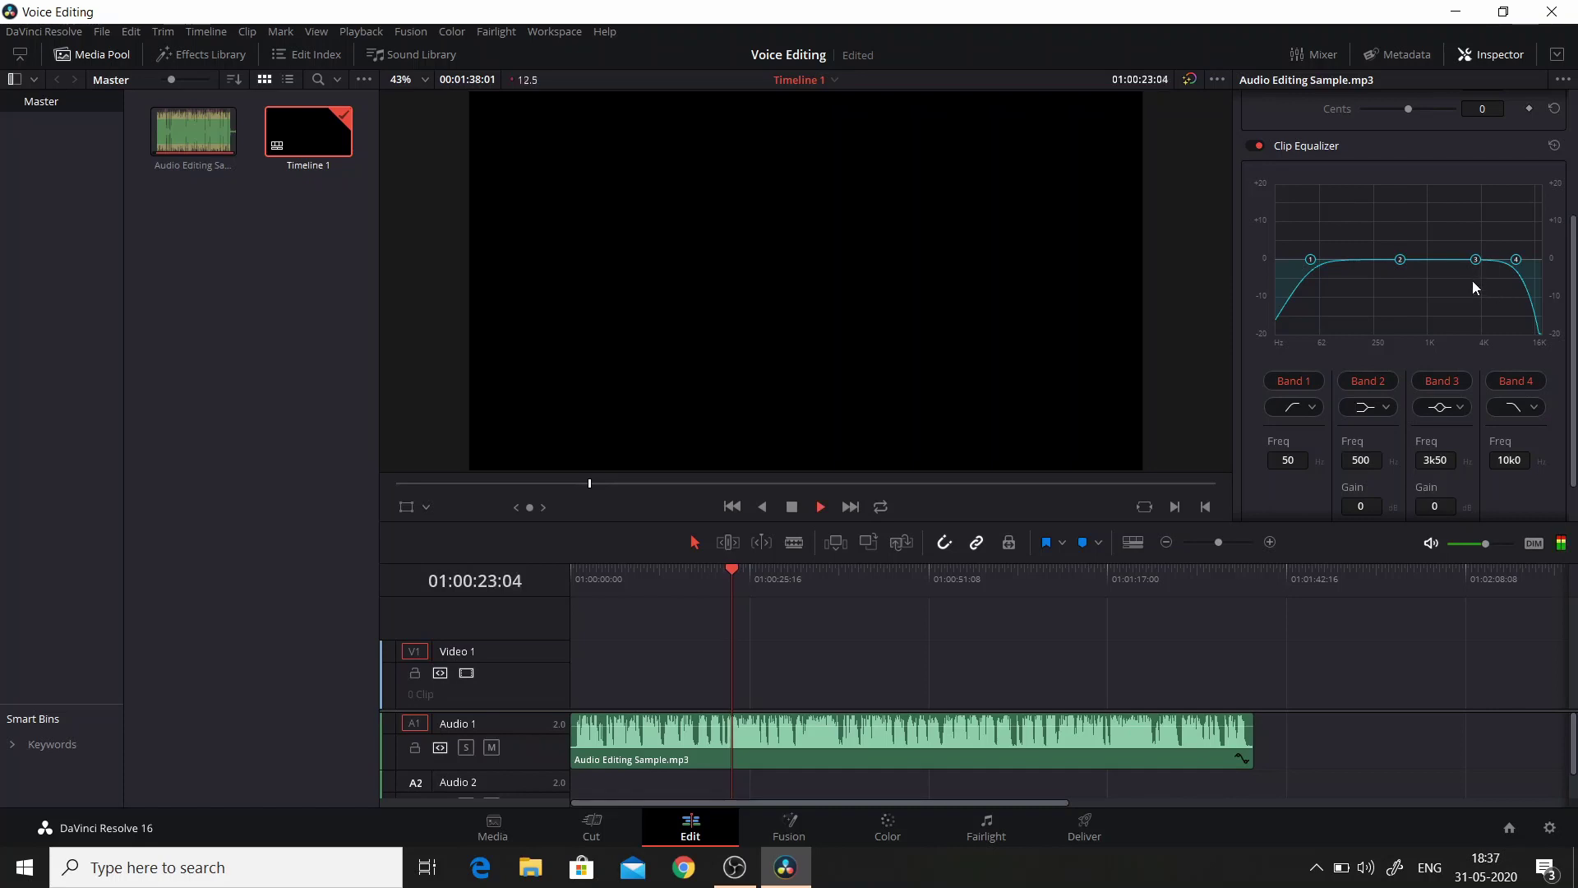
drag(1477, 259, 1518, 185)
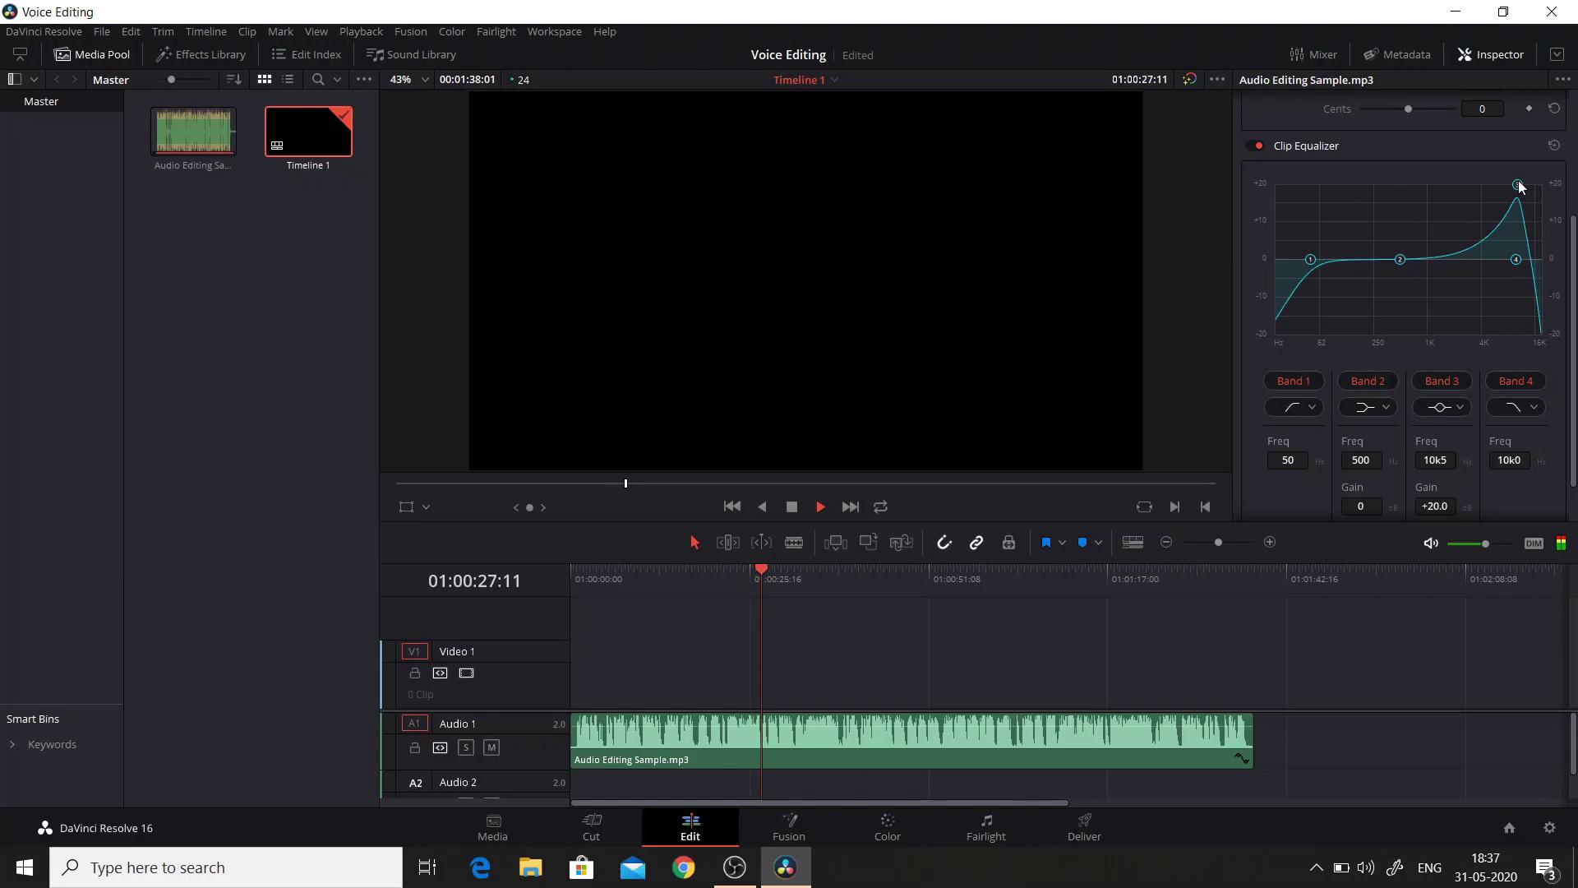
mouse_move(1520, 186)
mouse_down()
mouse_move(1411, 303)
mouse_move(1312, 337)
mouse_up()
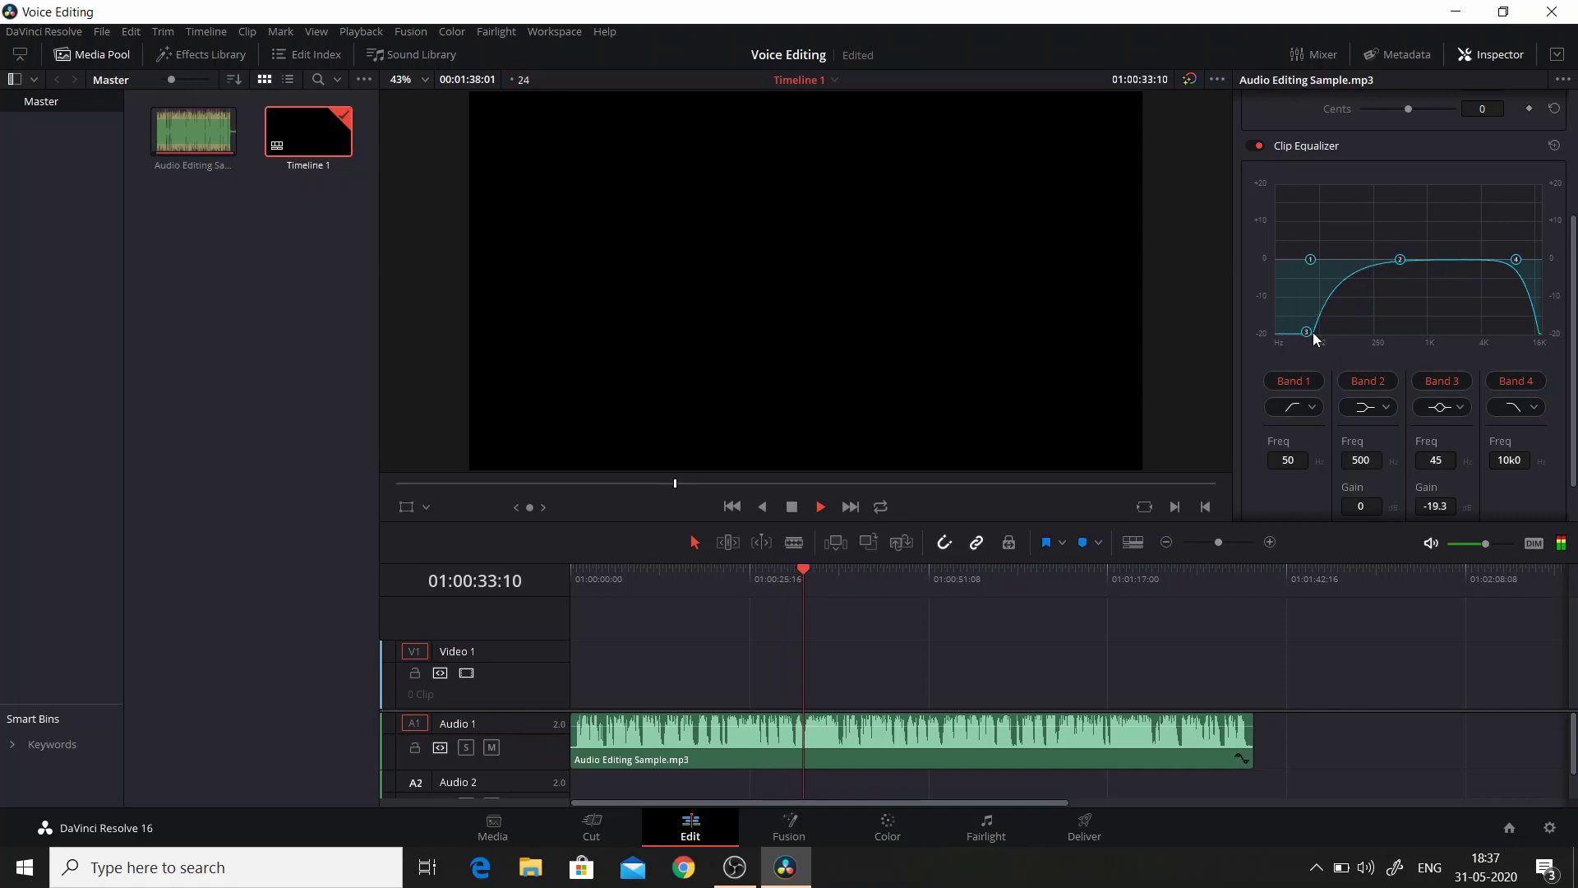
mouse_move(1312, 331)
mouse_down()
mouse_move(1448, 278)
mouse_move(1510, 223)
mouse_up()
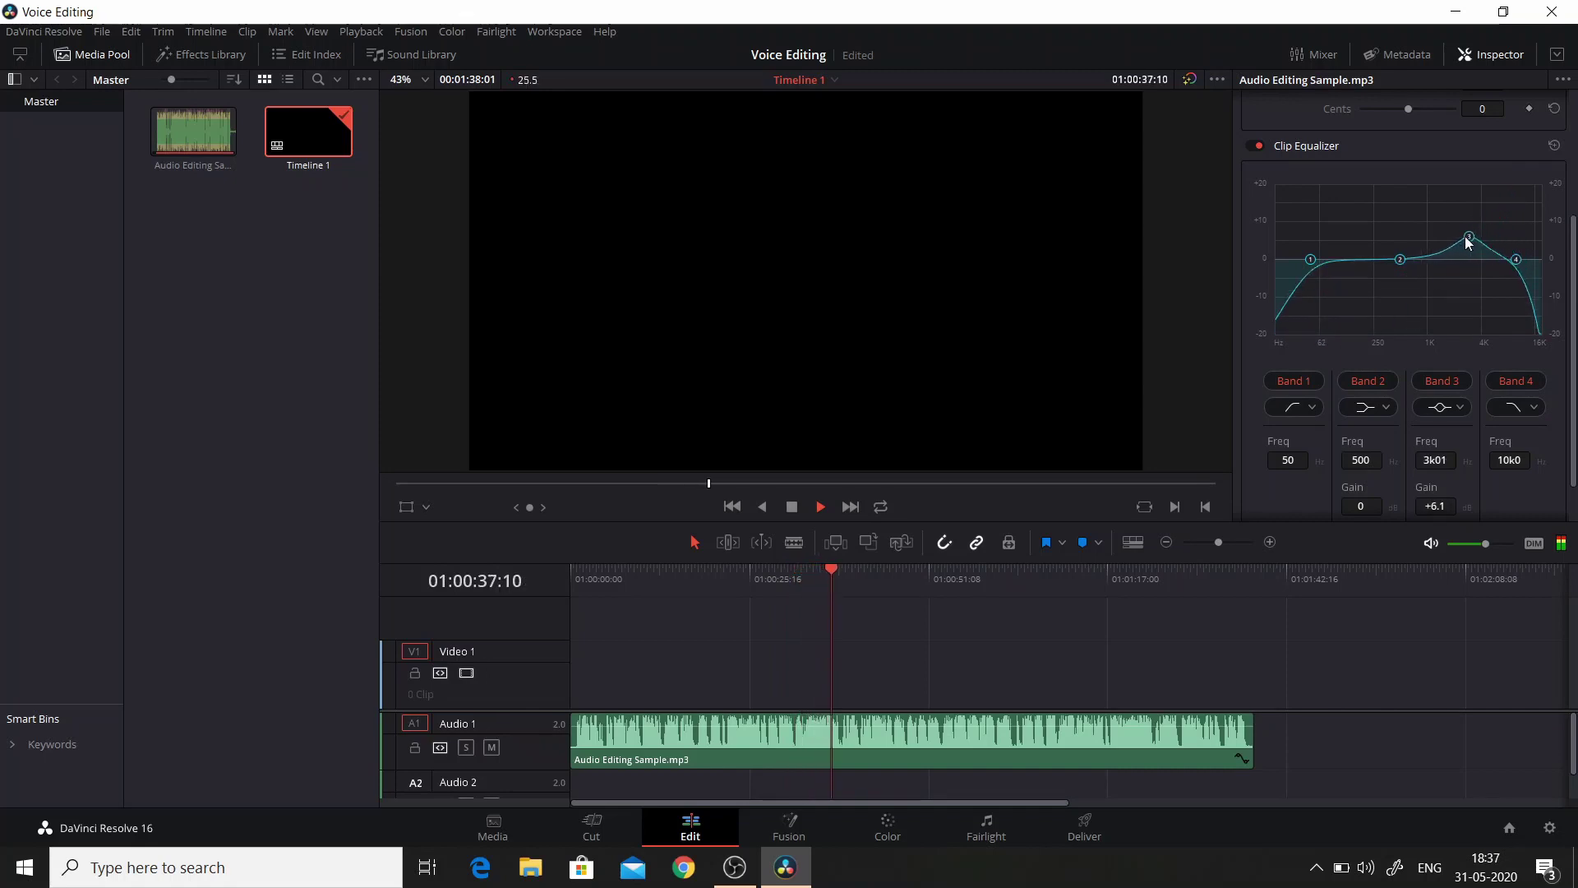
mouse_move(1508, 225)
mouse_down()
mouse_move(1488, 236)
mouse_move(1514, 211)
mouse_up()
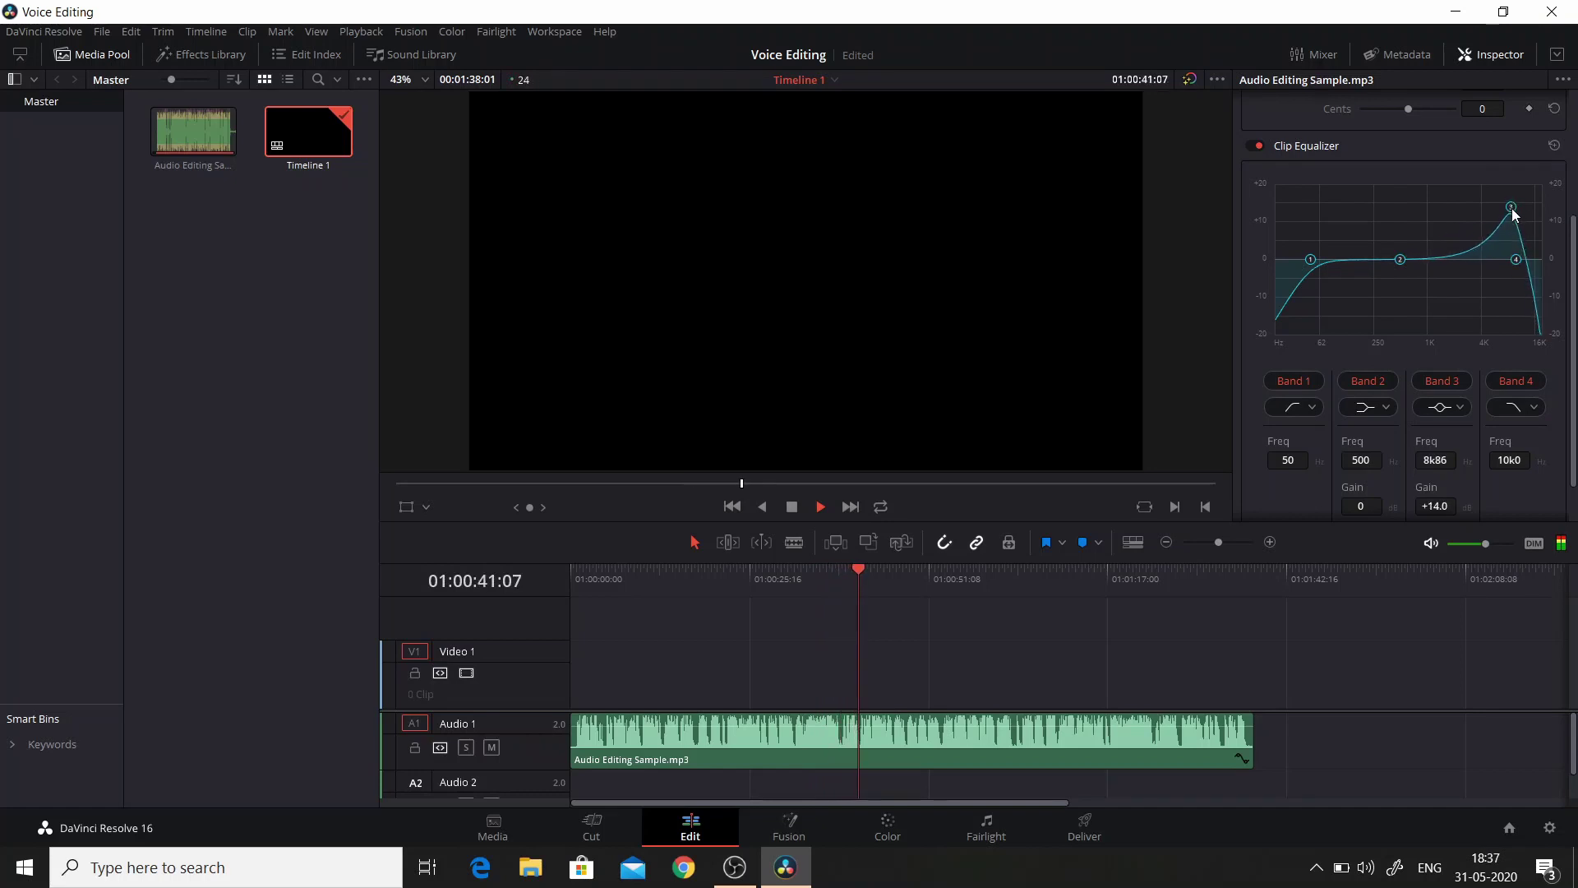
drag(1515, 210, 1514, 214)
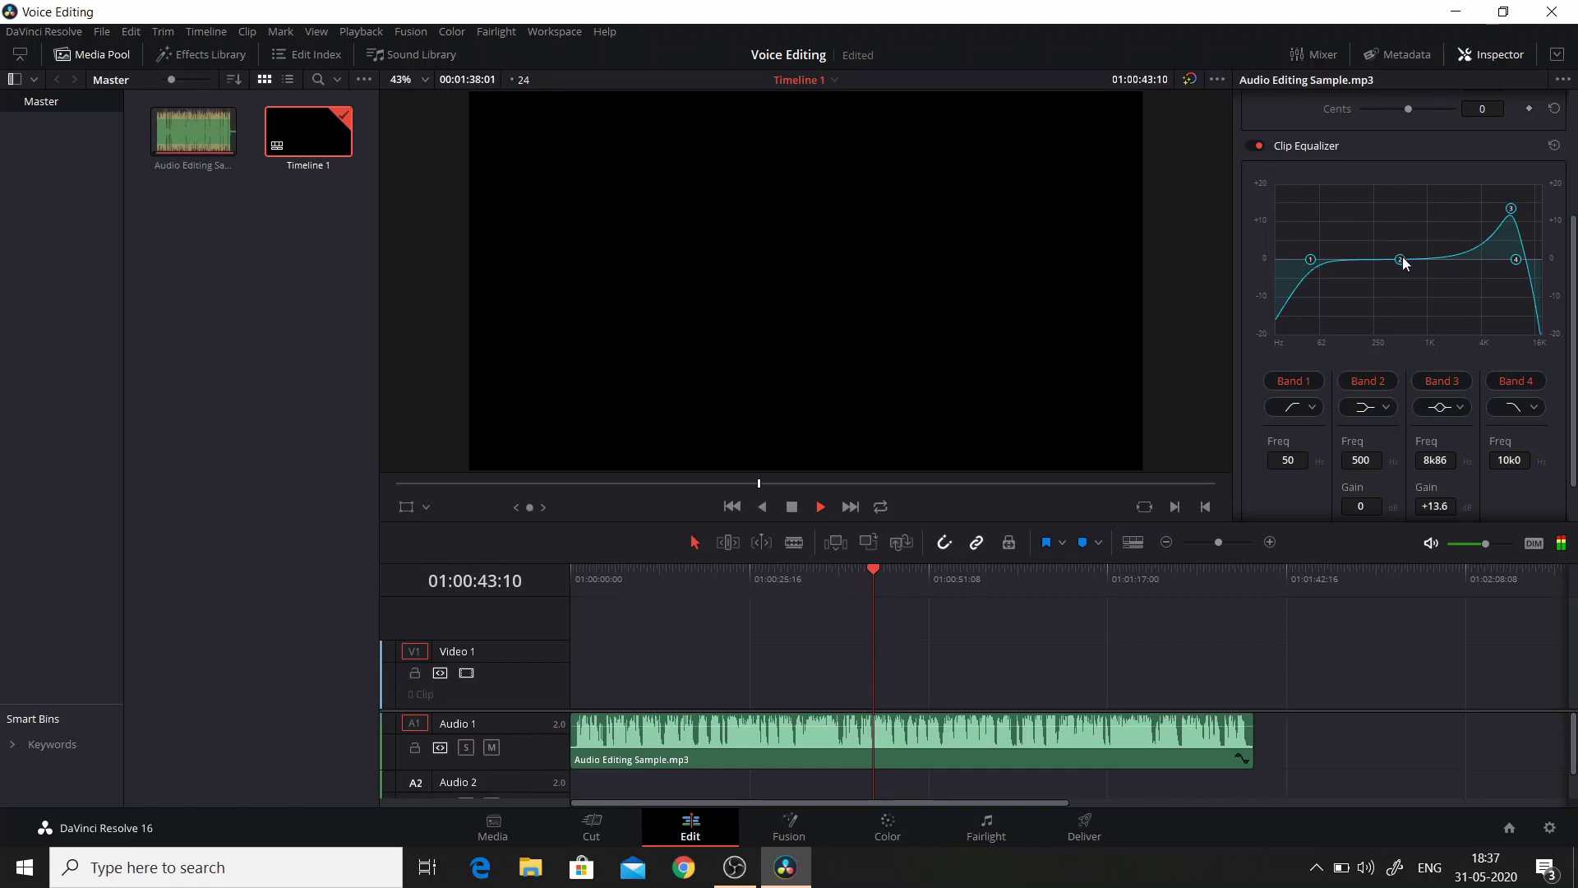
Set EQ Band 2 to 340 at +0.4 dB and stop playback.
mouse_move(1400, 258)
mouse_down()
mouse_move(1404, 284)
mouse_move(1485, 319)
mouse_up()
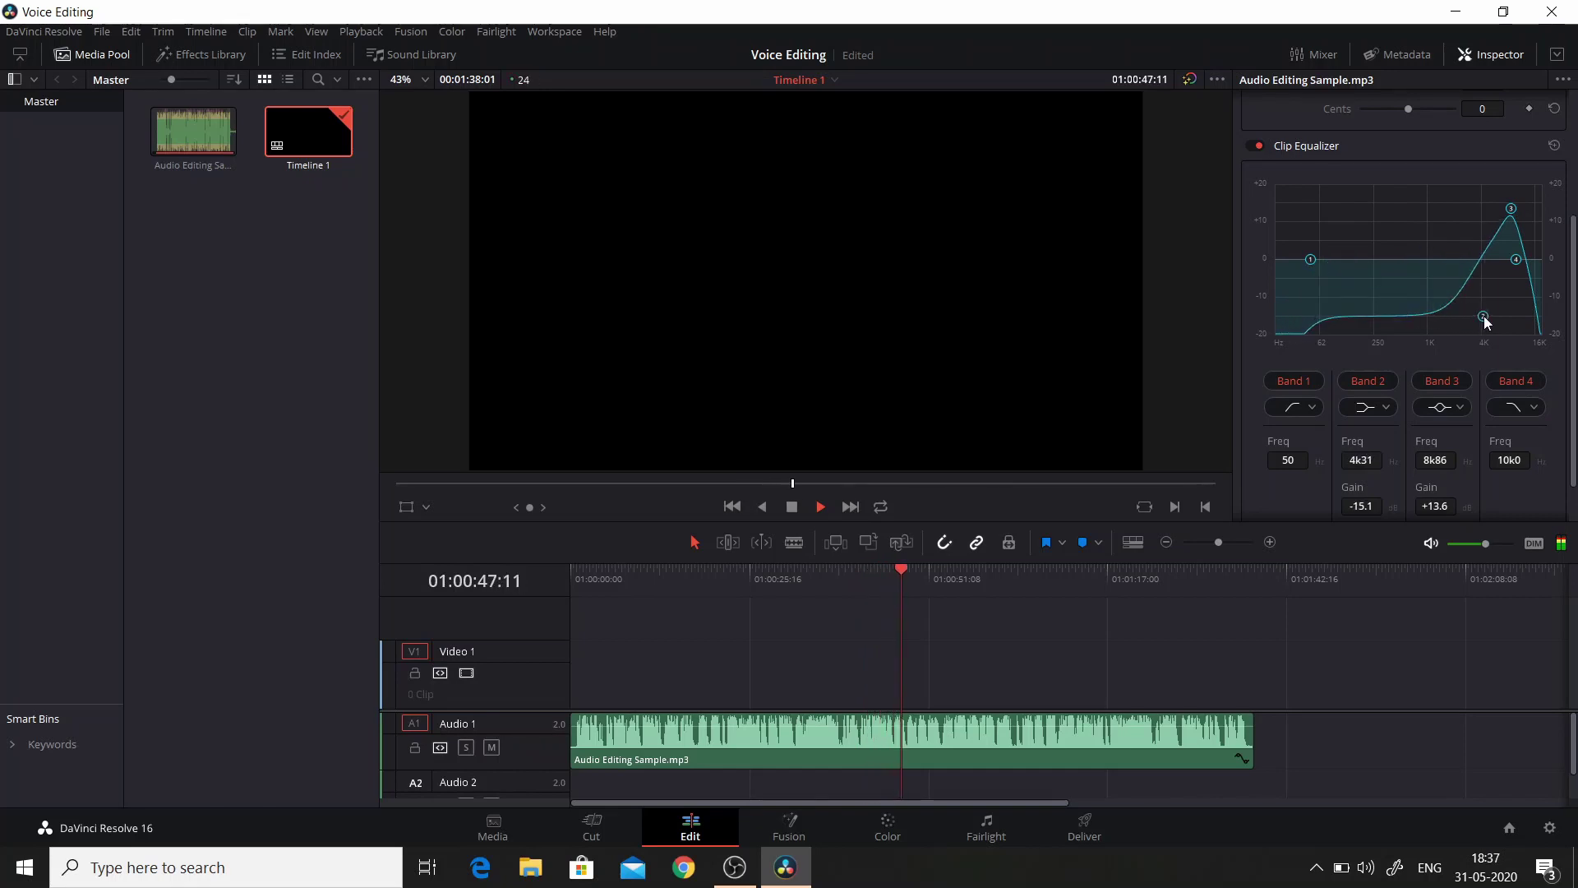
drag(1486, 322, 1386, 262)
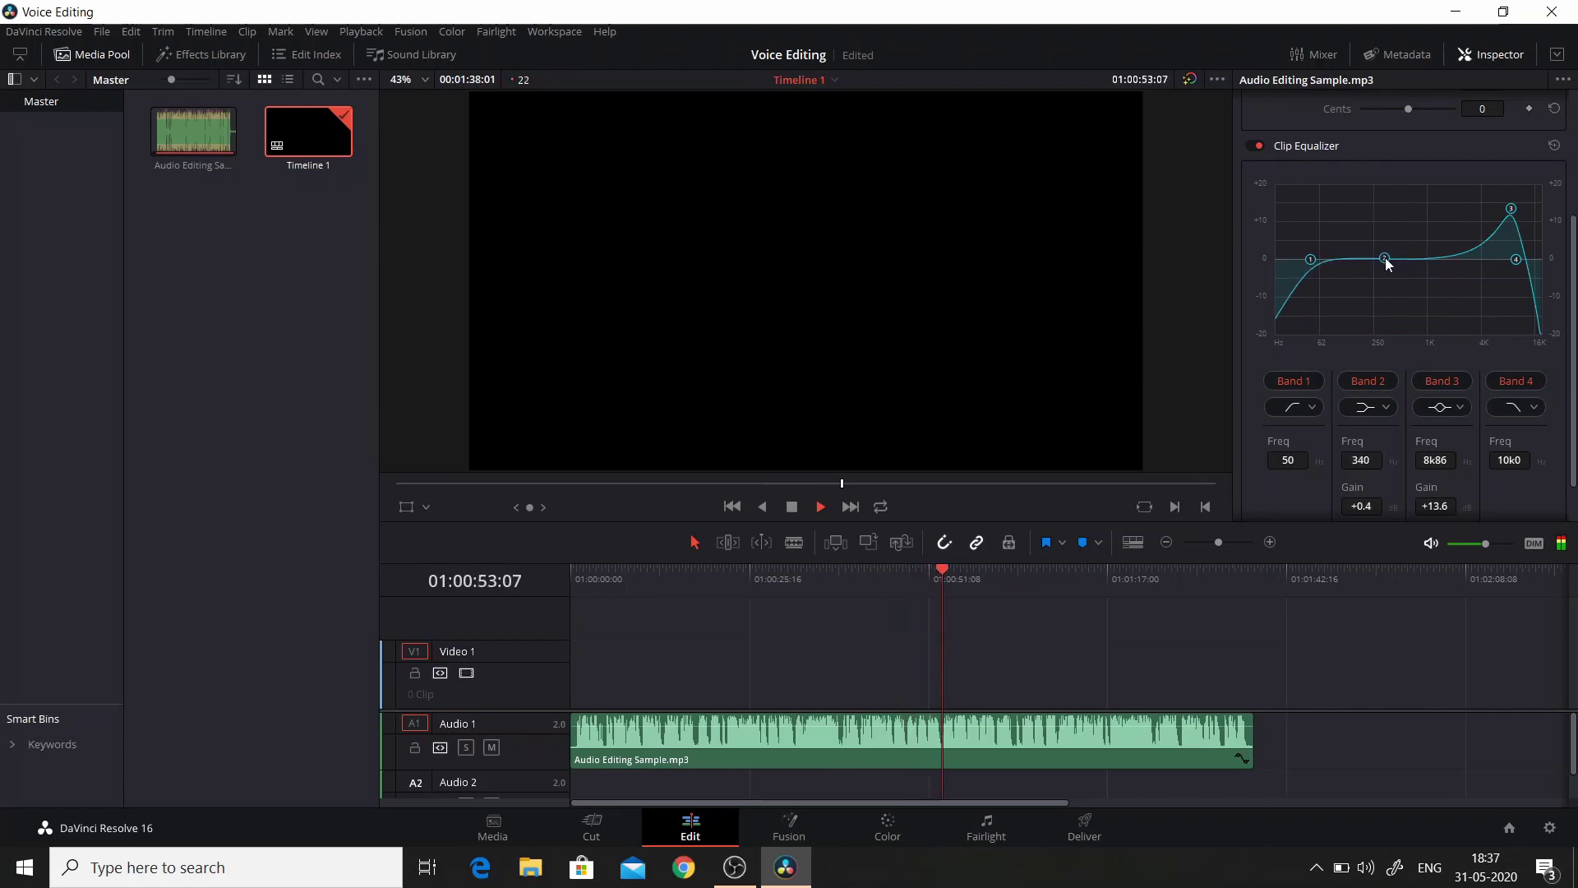
key(space)
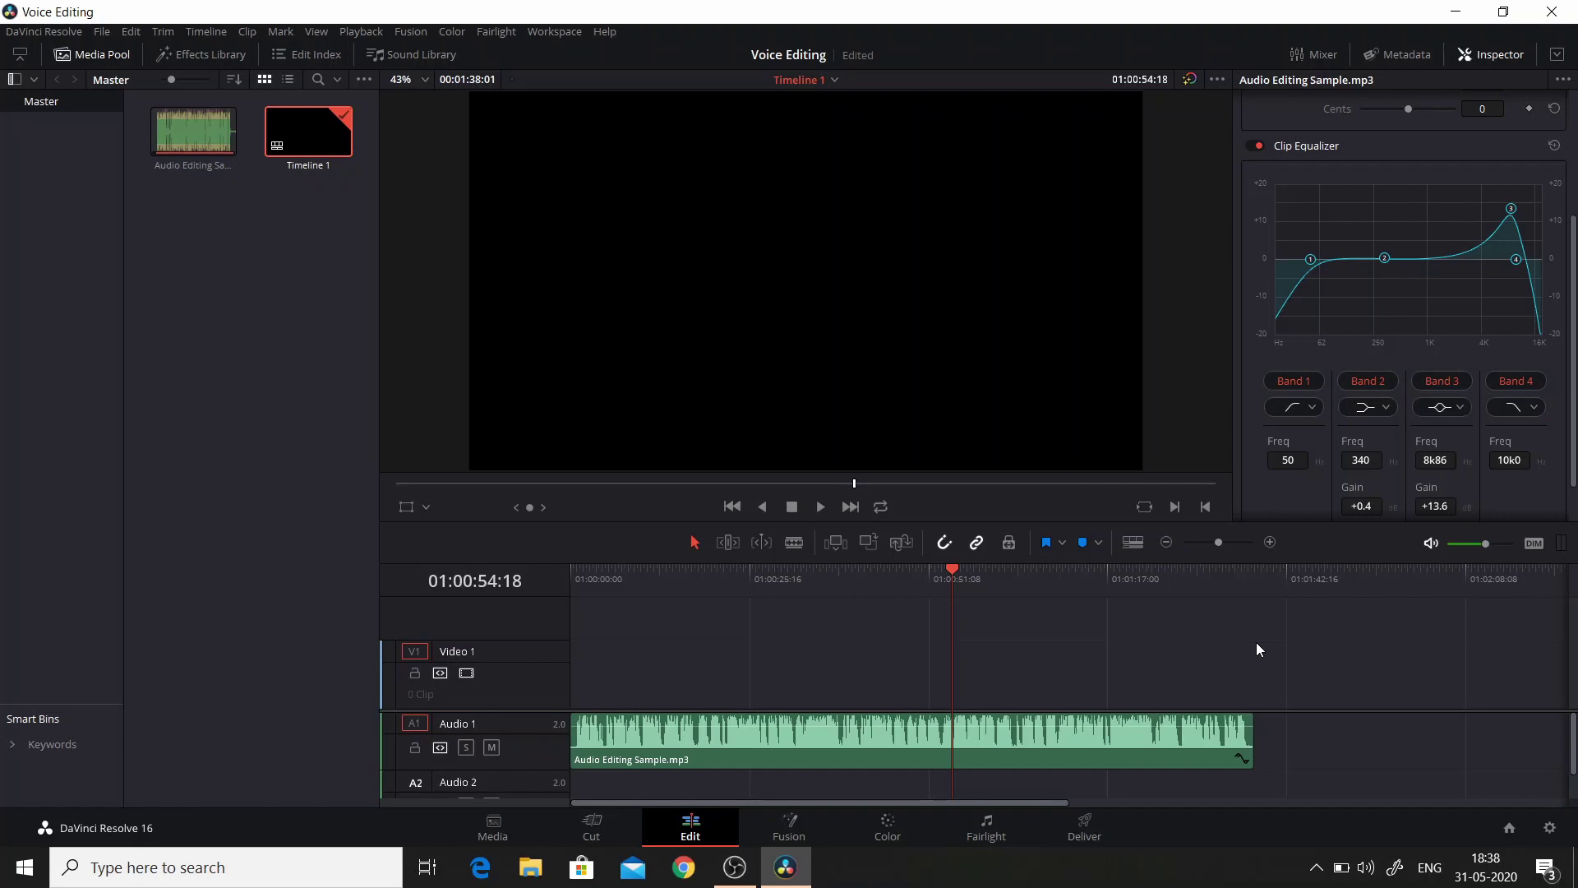
Move to the Fairlight page and return the playhead to 01:00:00:00.
click(988, 830)
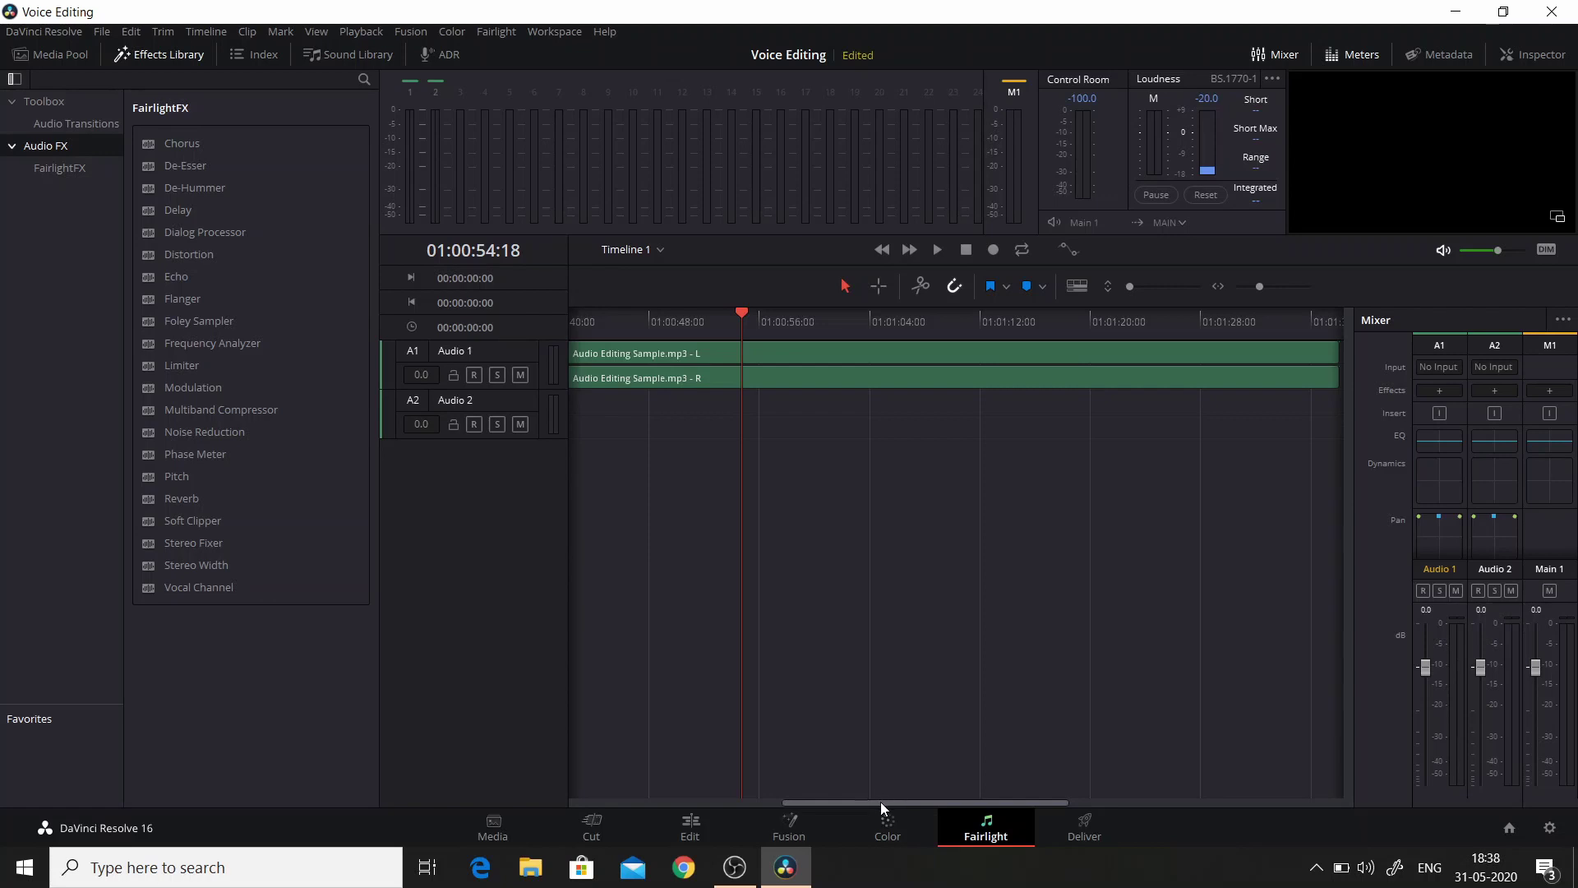
drag(881, 801, 669, 802)
click(584, 323)
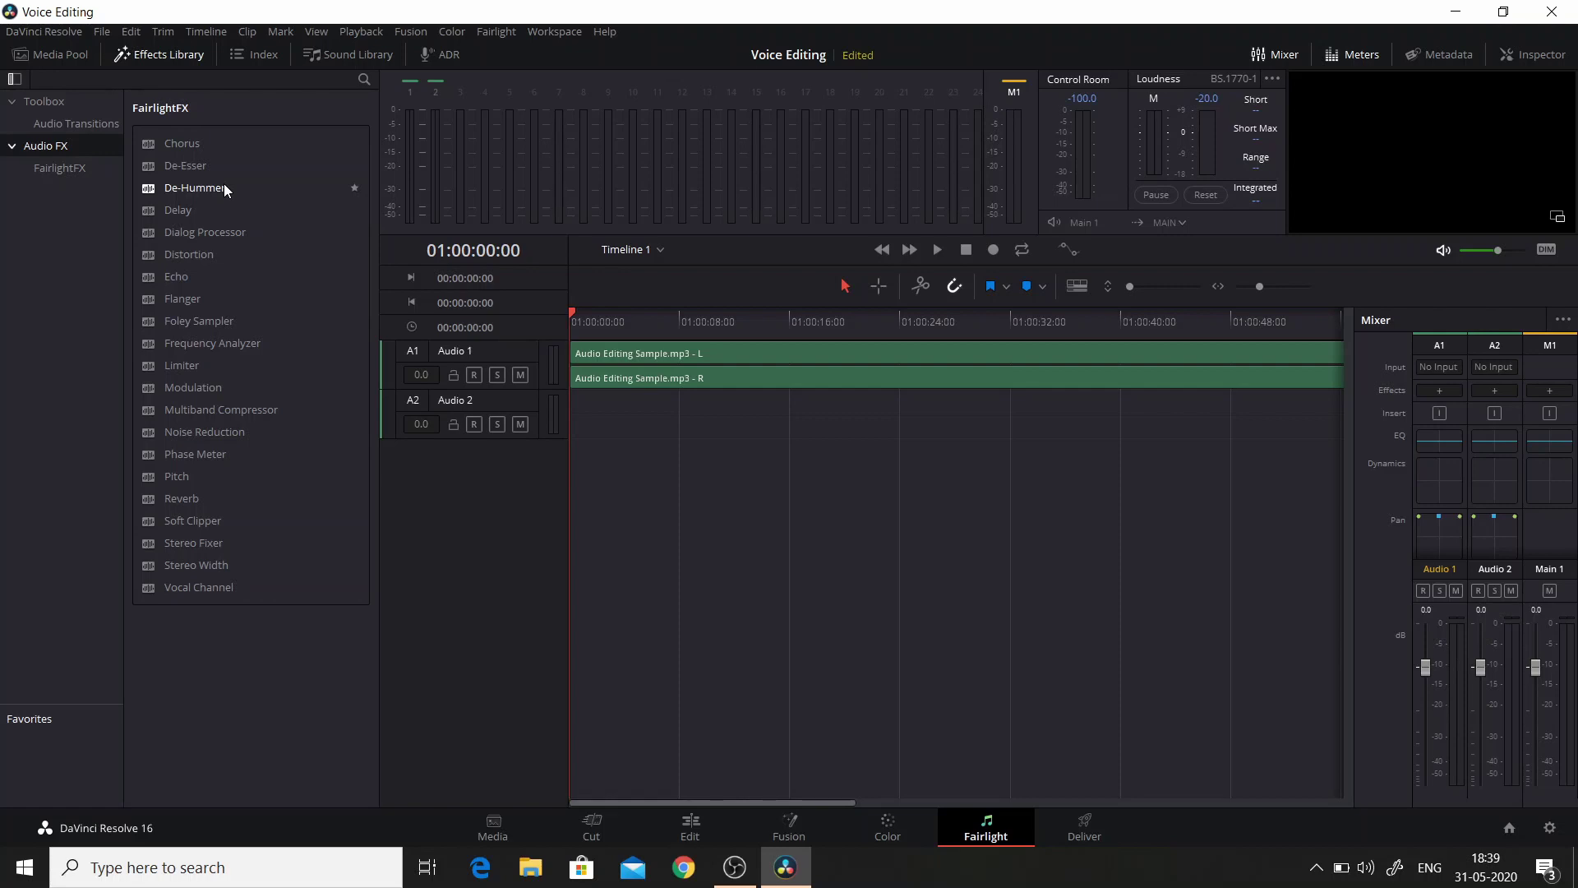
Apply the Noise Reduction effect to the Audio 1 voice clip and move its window aside.
click(237, 440)
drag(578, 475, 760, 380)
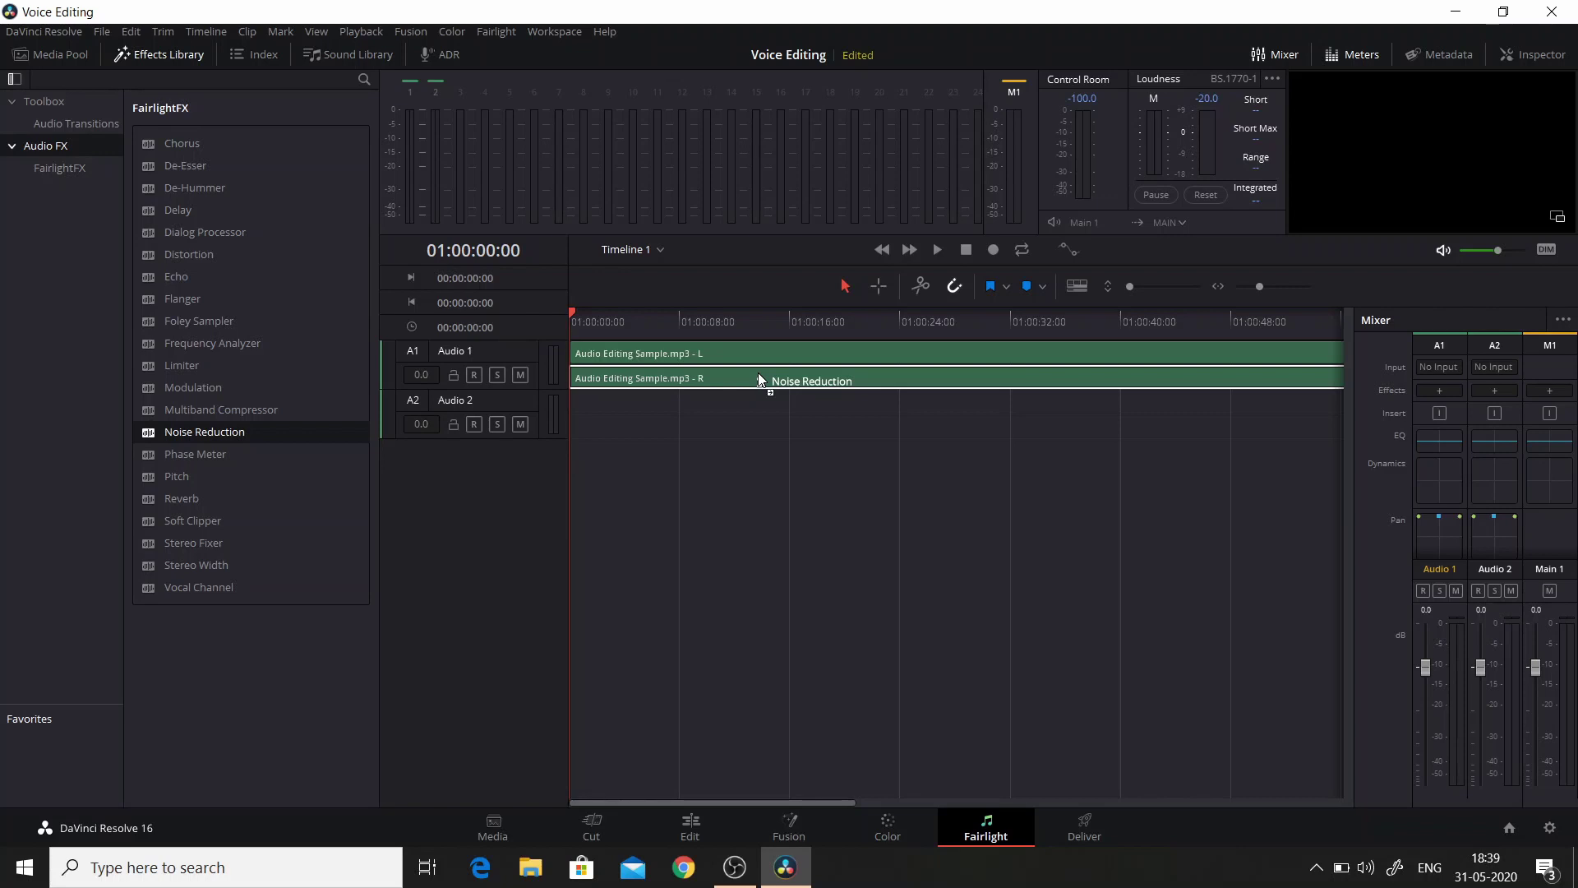
drag(758, 379, 759, 379)
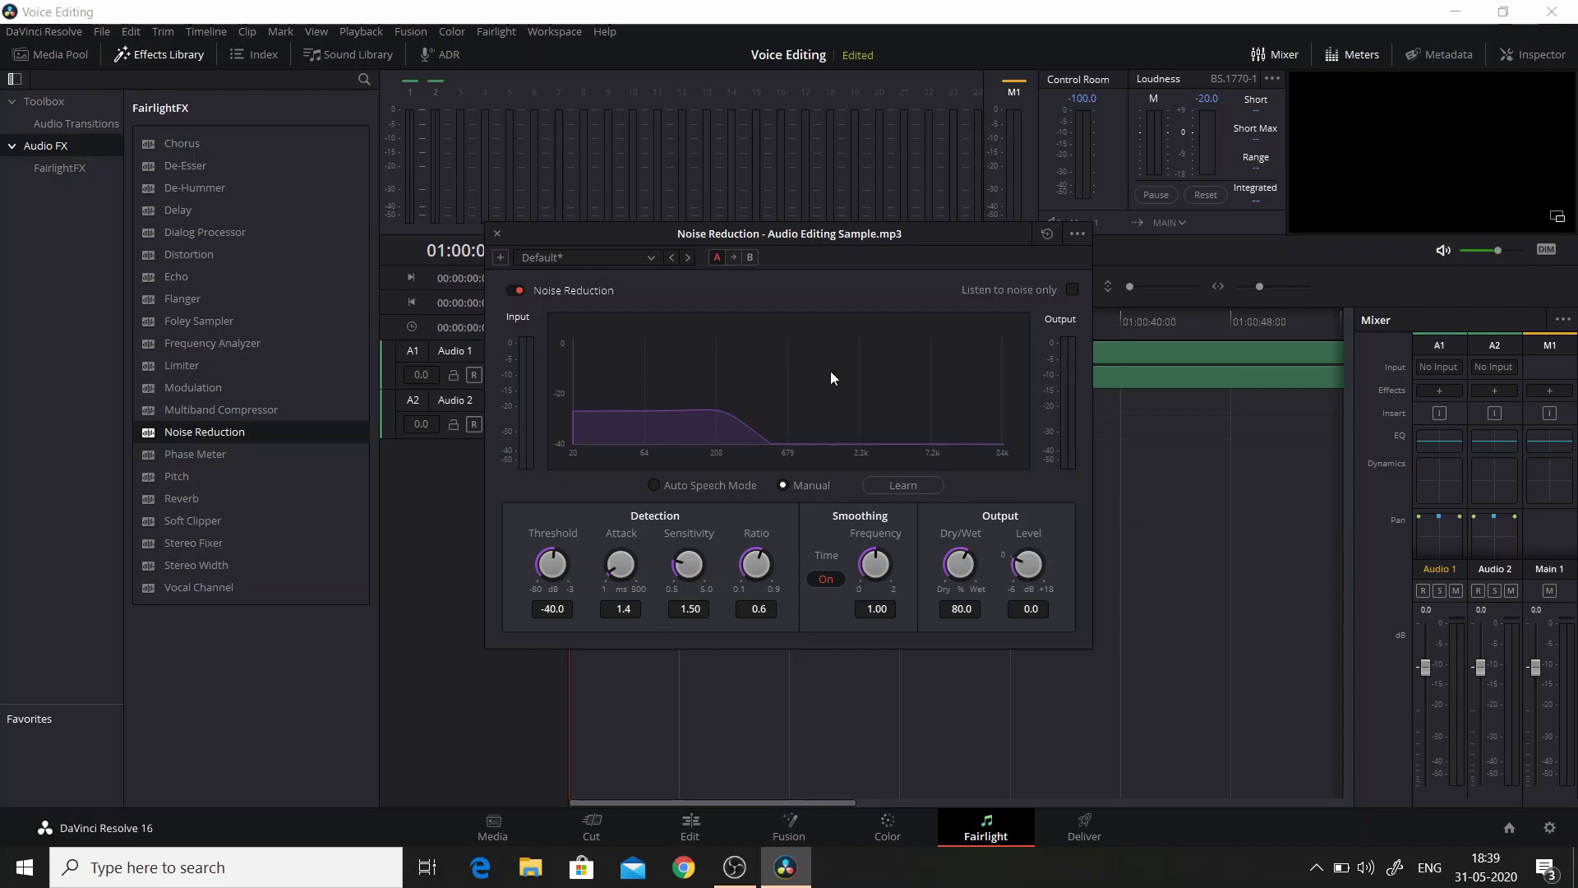
mouse_move(843, 240)
mouse_down()
mouse_move(937, 398)
mouse_move(936, 298)
mouse_up()
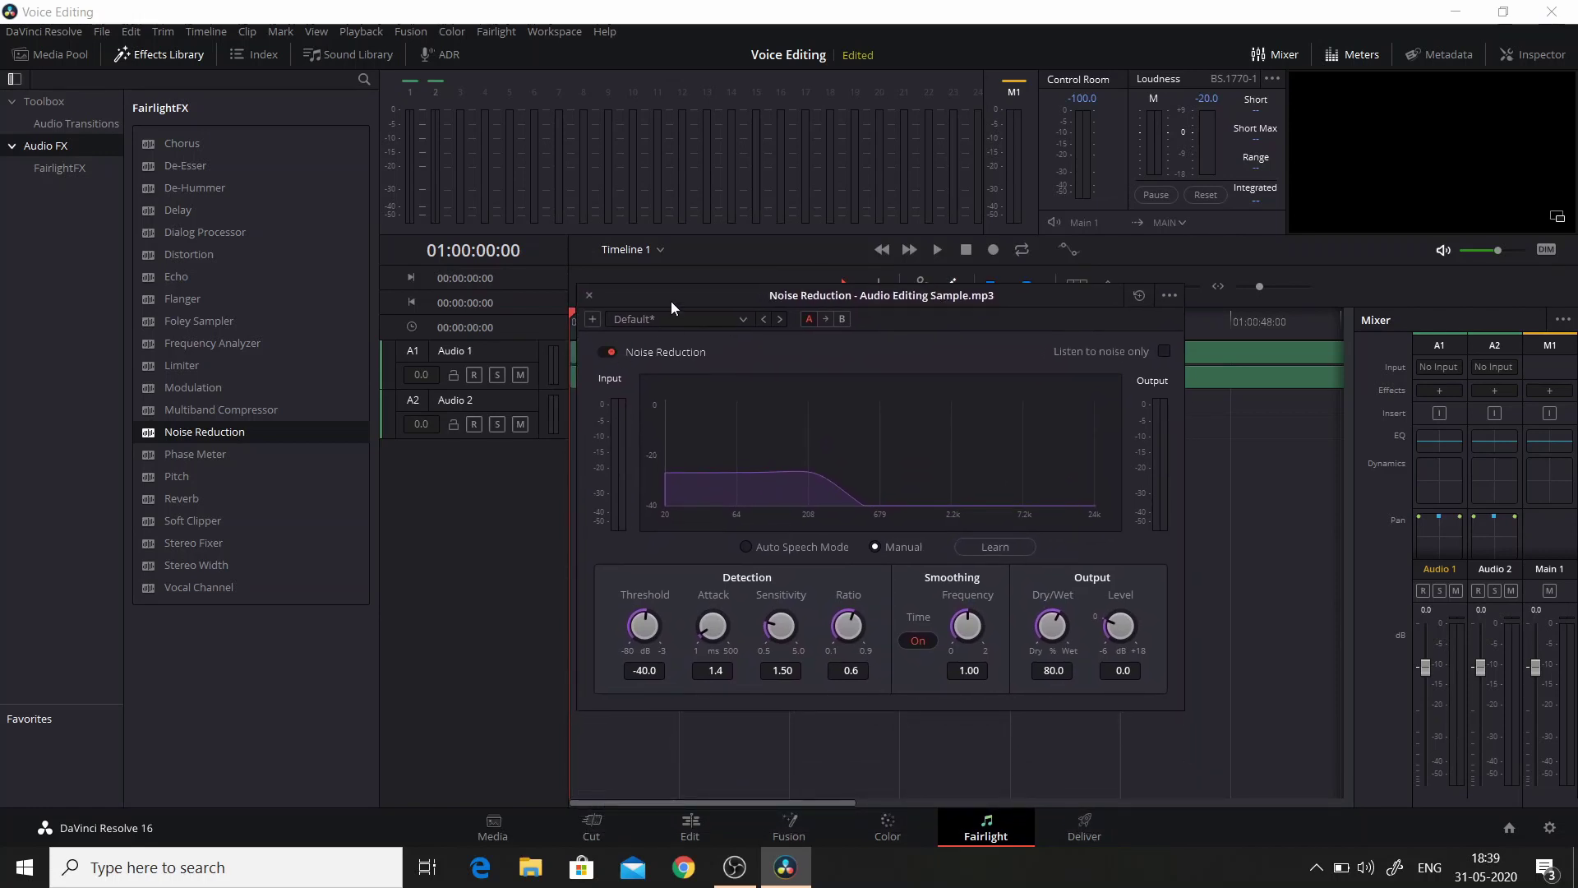
Compare playback with Noise Reduction bypassed and re-enabled, leaving the effect on.
key(space)
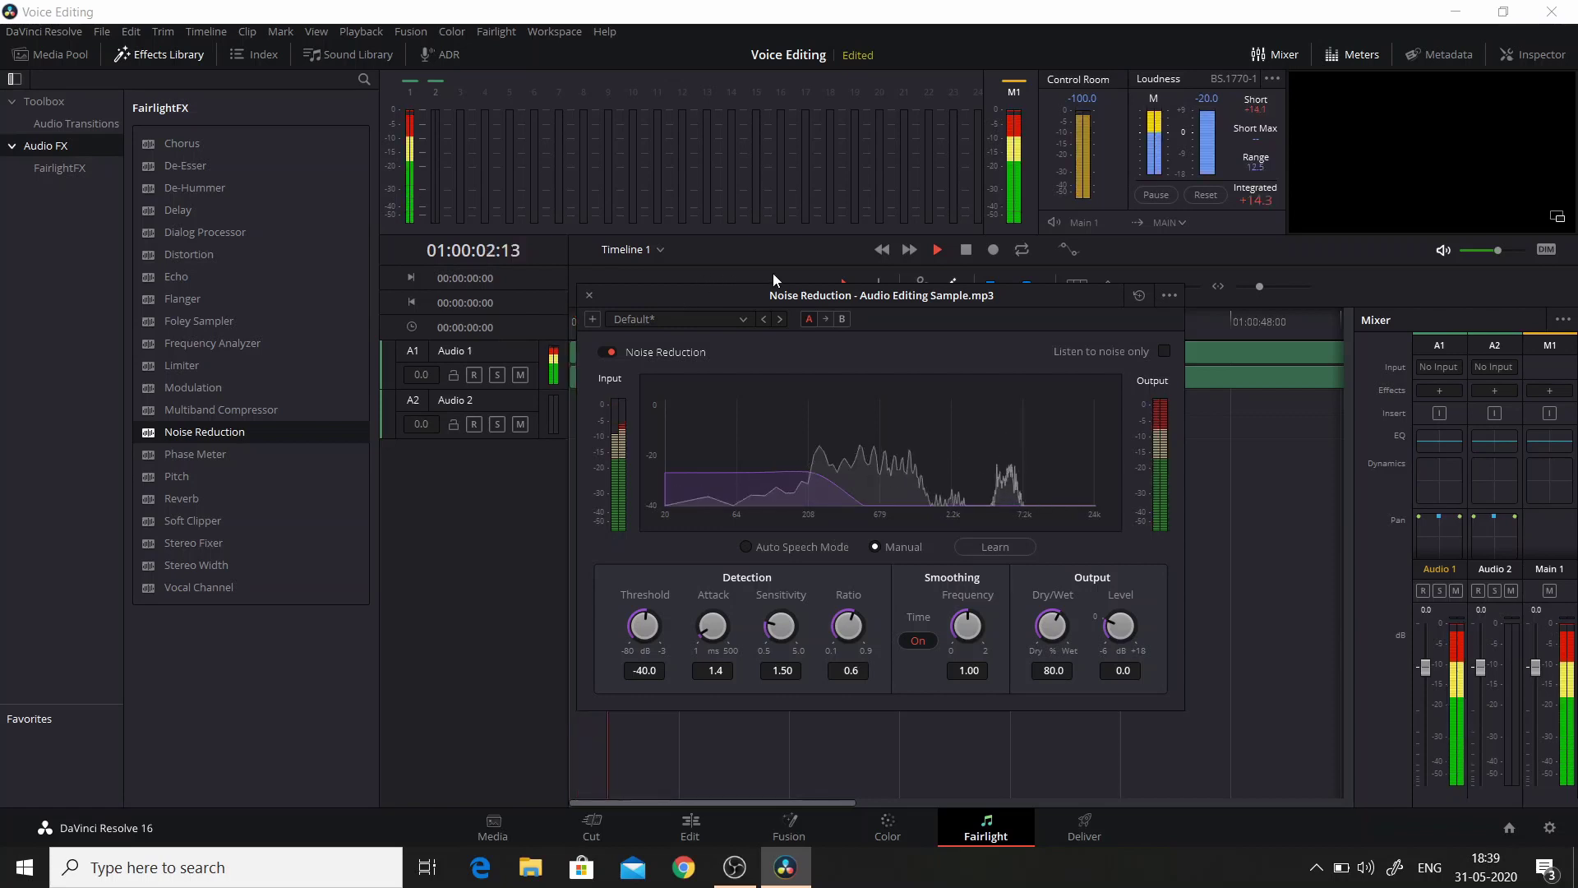
drag(788, 296, 743, 278)
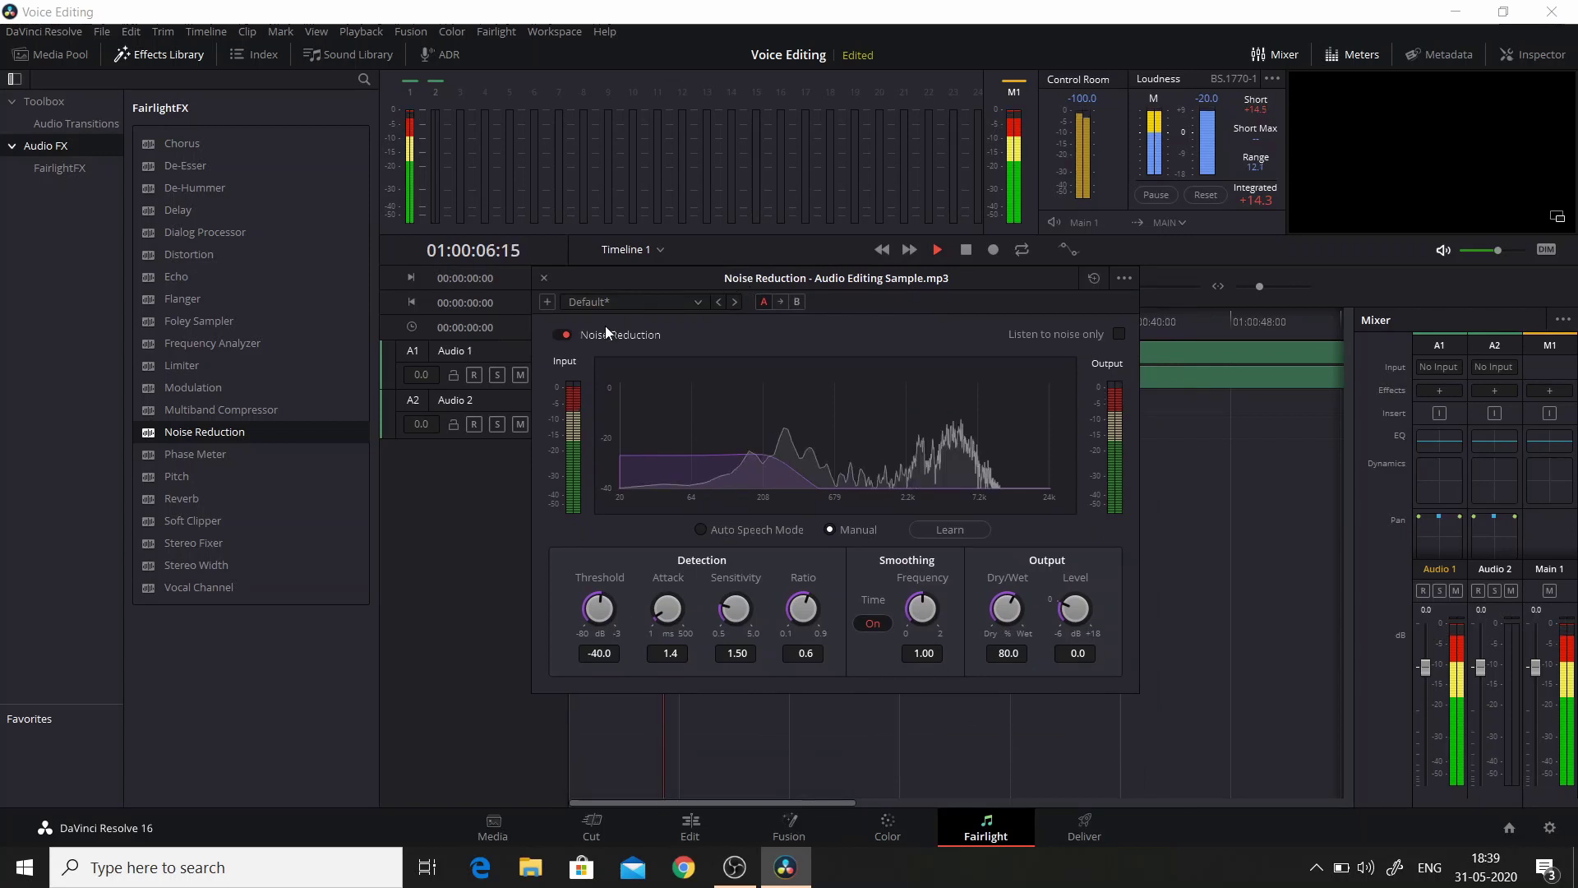
click(563, 336)
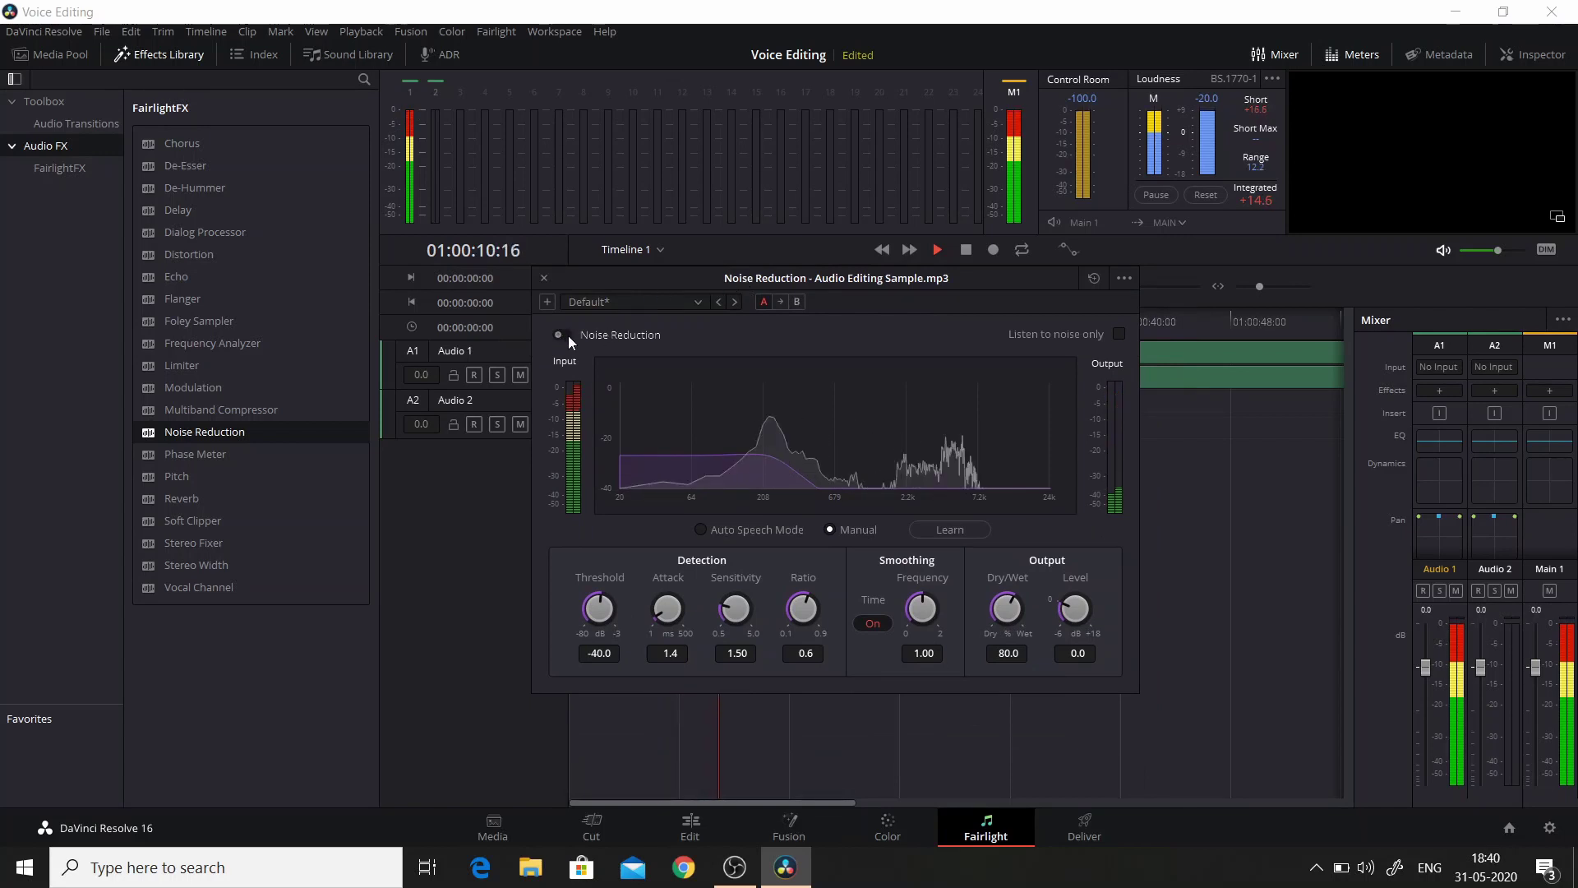
key(space)
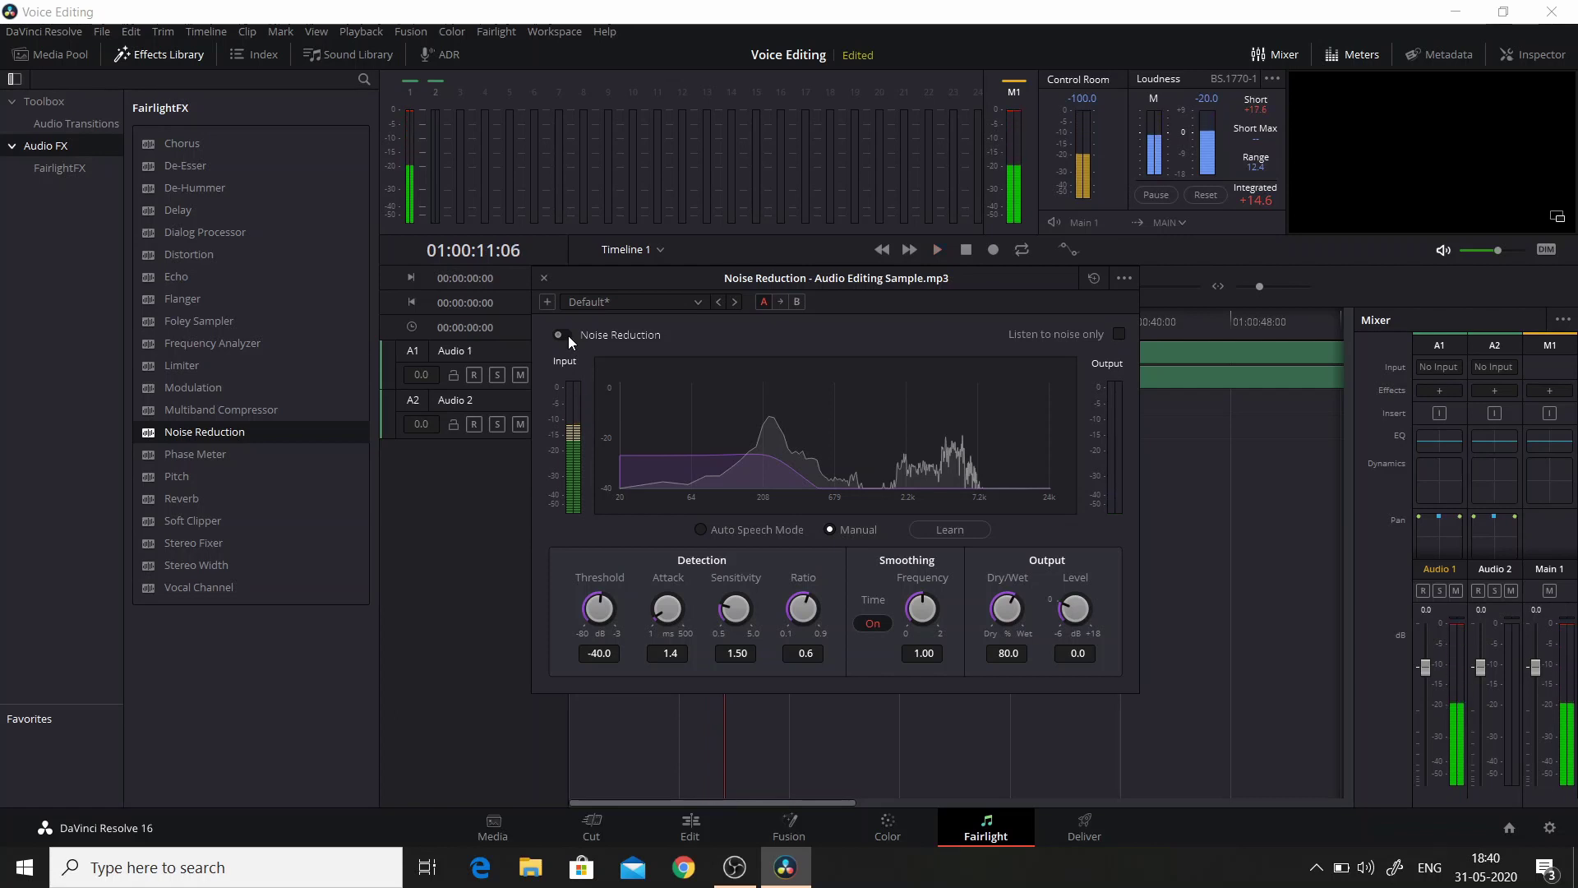
key(space)
click(563, 336)
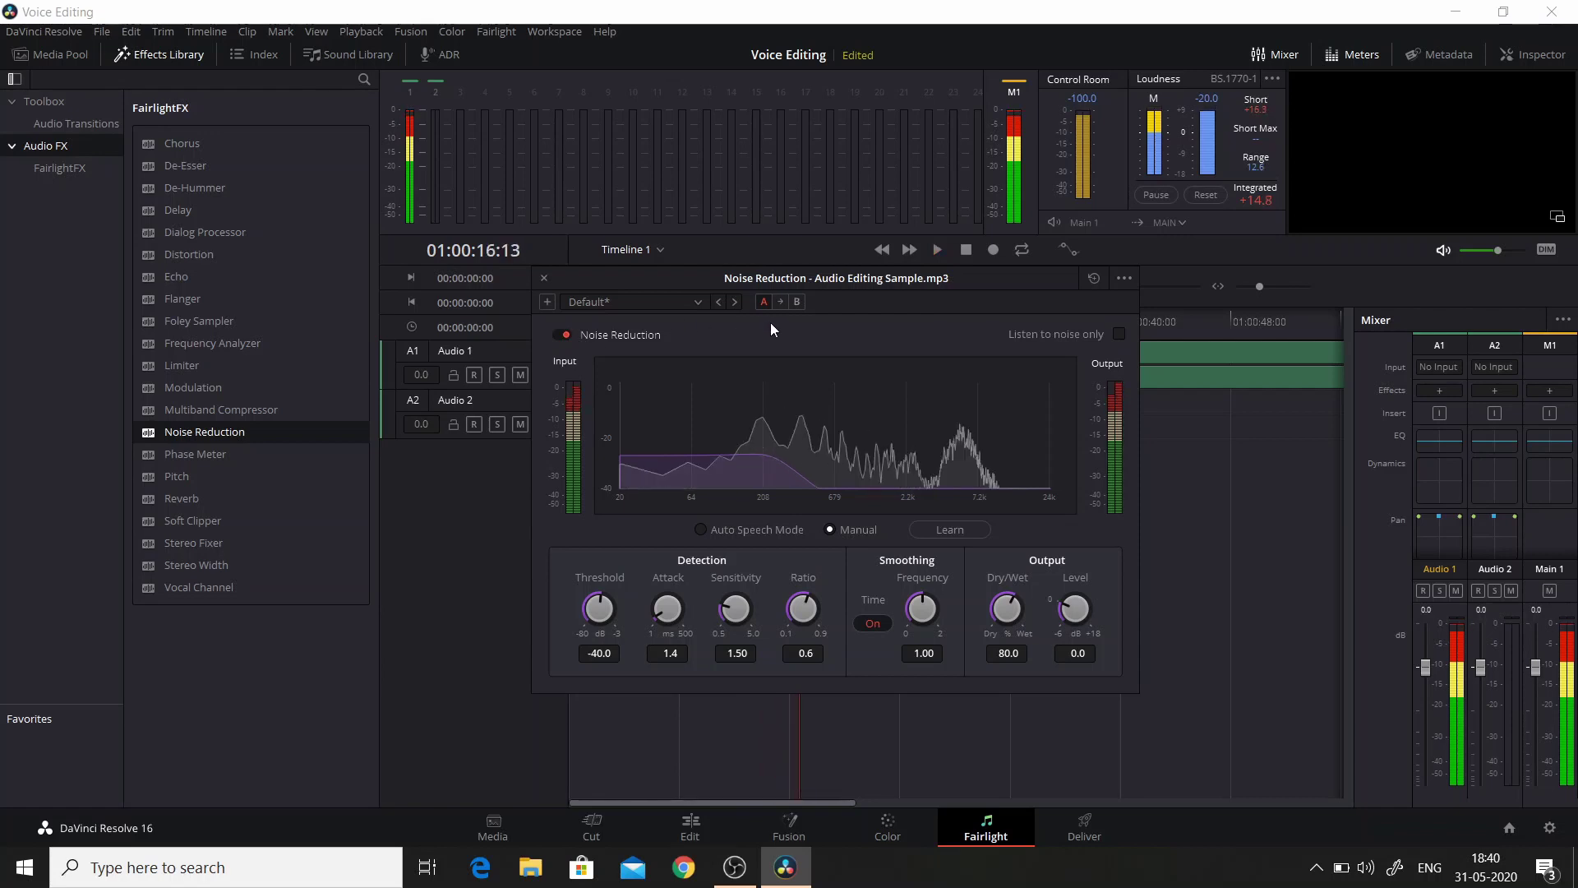
key(space)
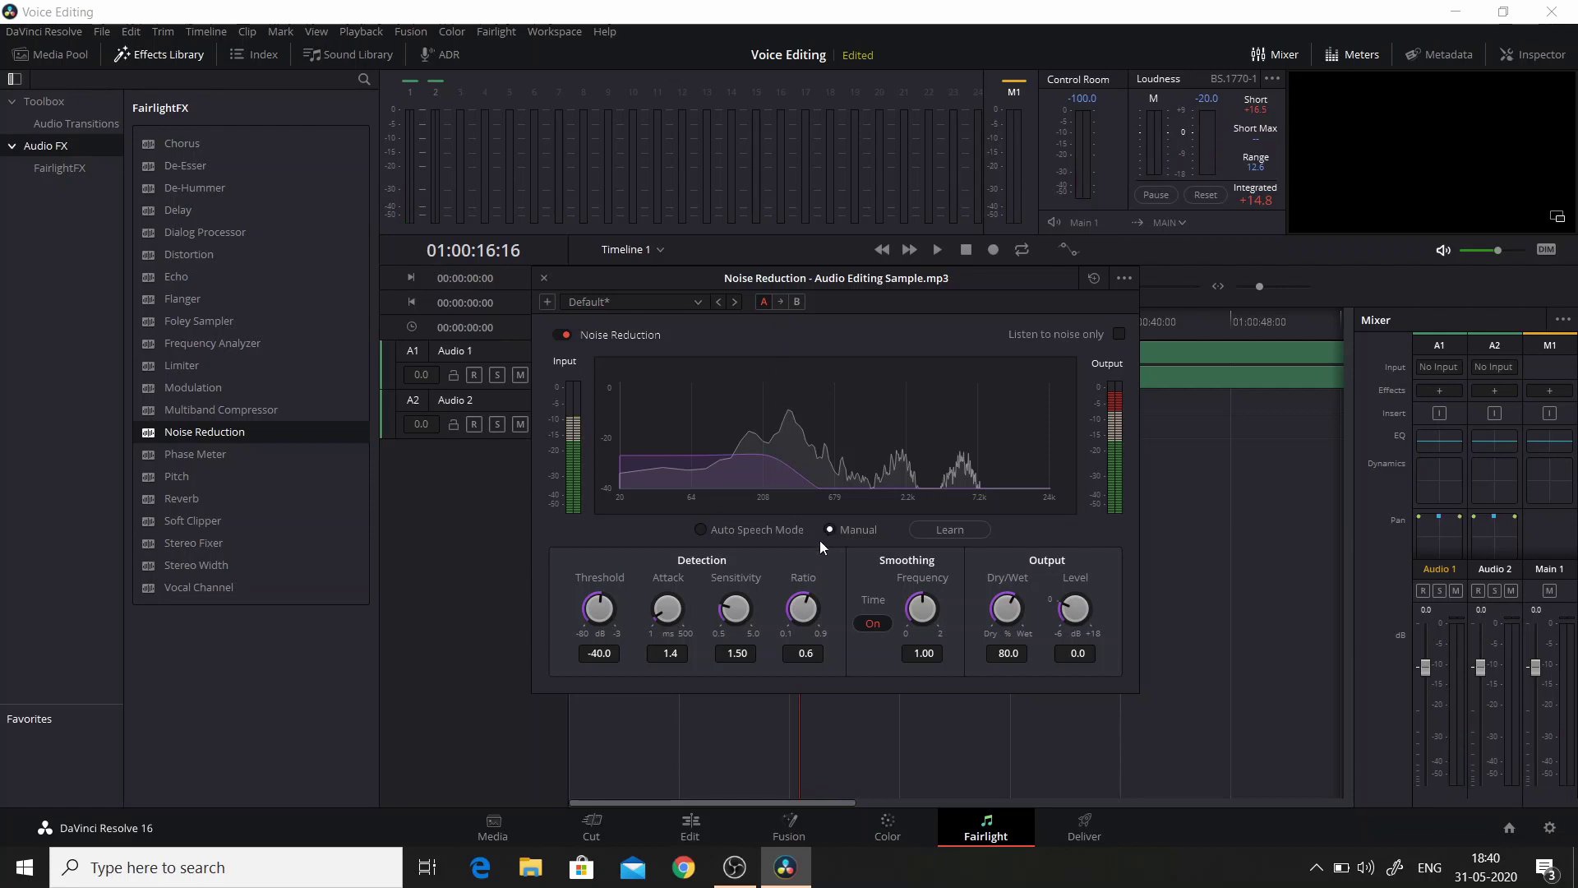
Switch Noise Reduction to Auto Speech Mode and play the clip to hear it.
click(701, 530)
key(space)
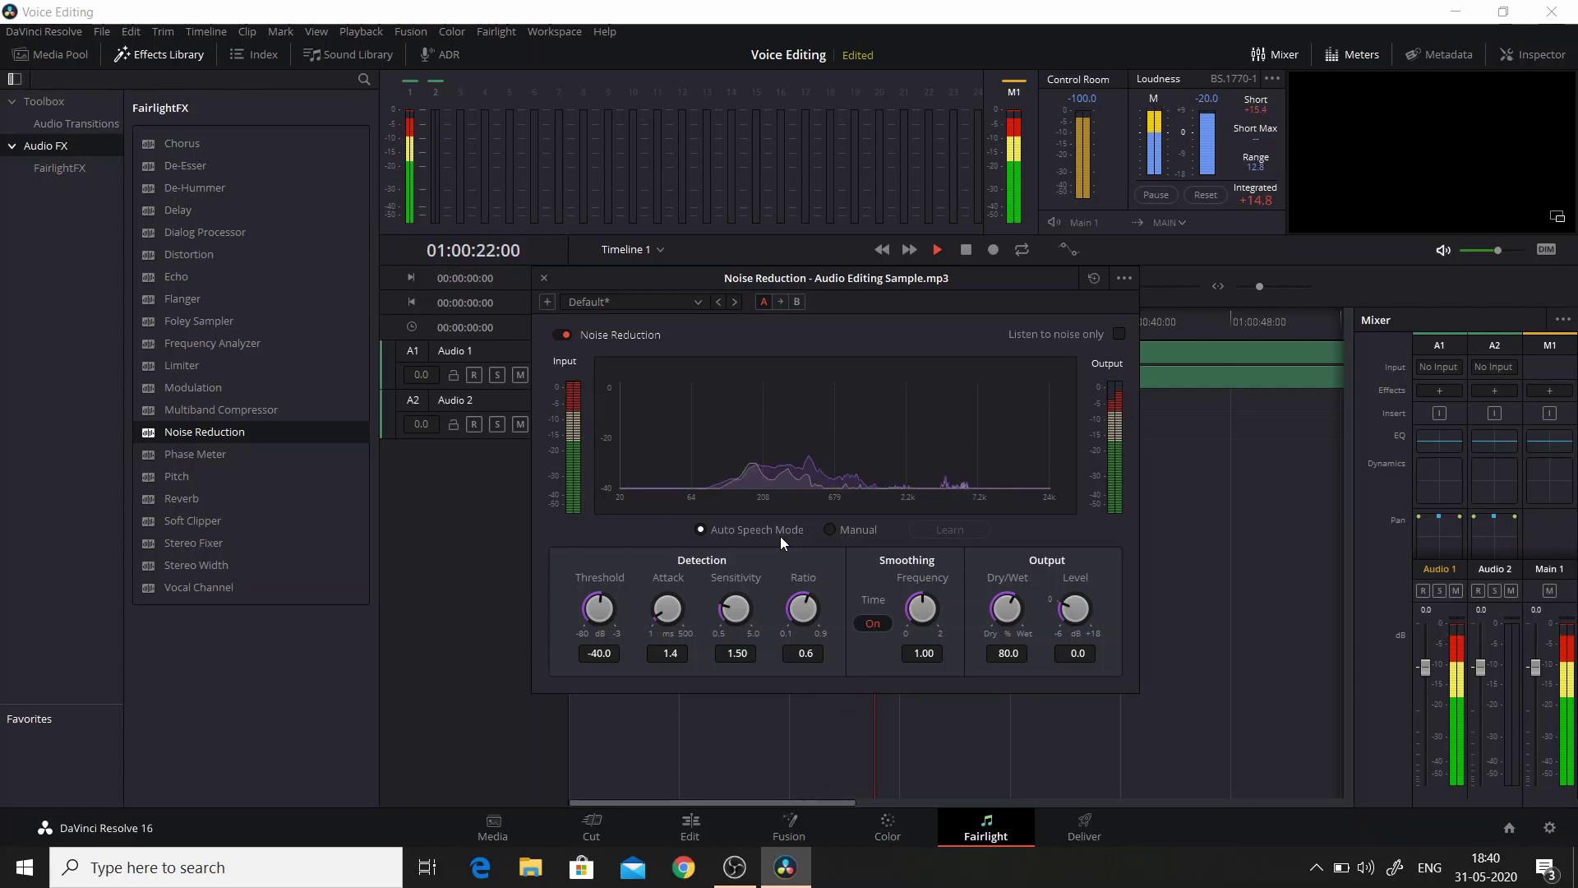
key(space)
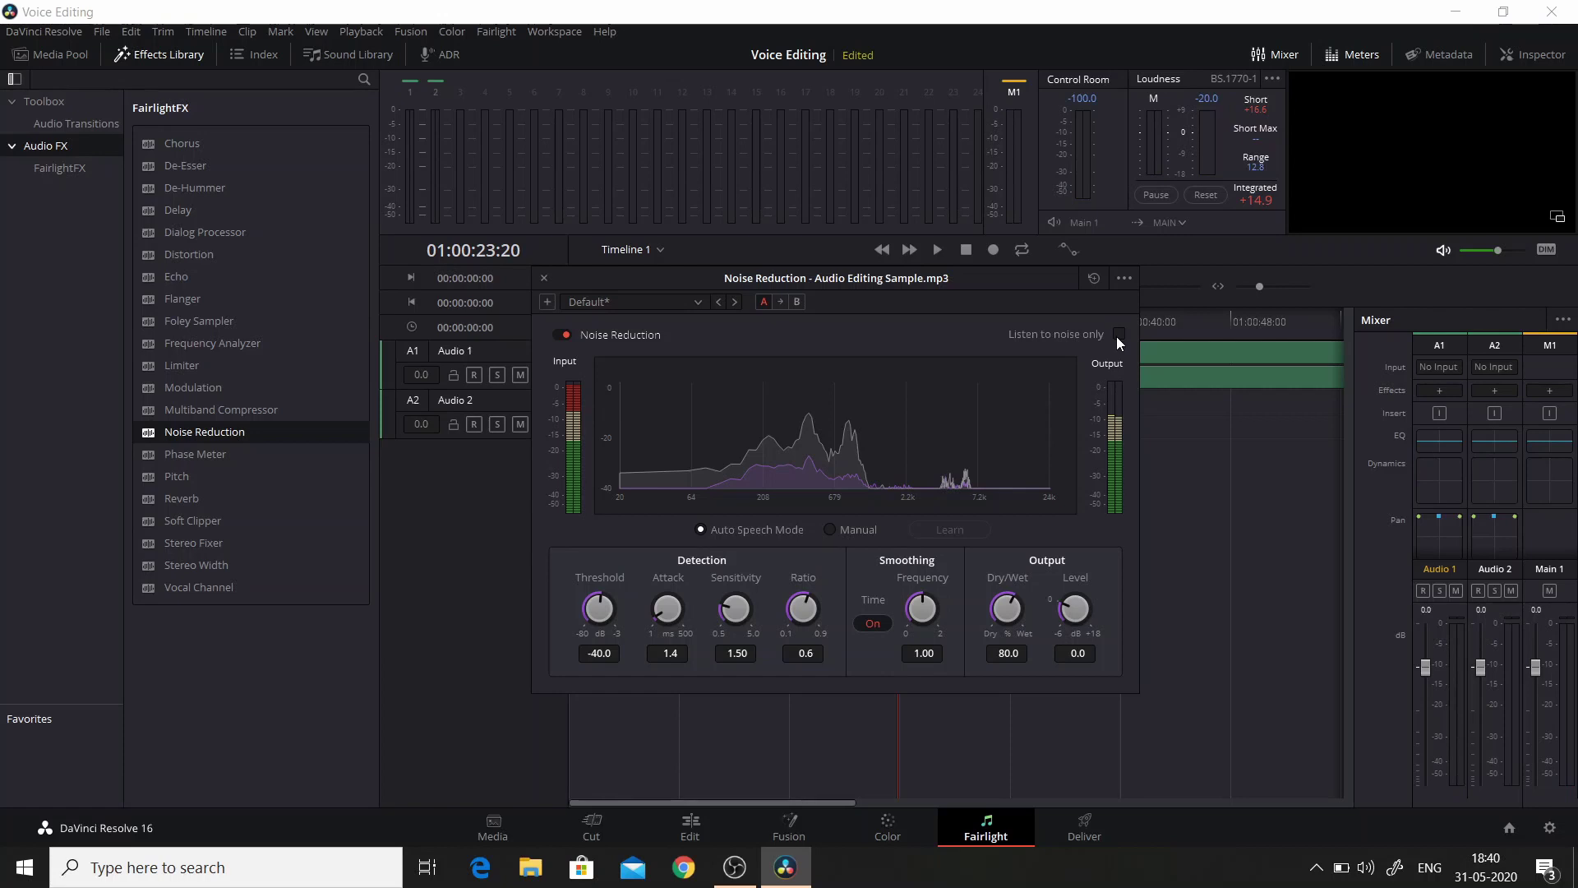
Audition the removed noise in Manual and Auto Speech modes, keep Auto Speech, and close Noise Reduction.
key(space)
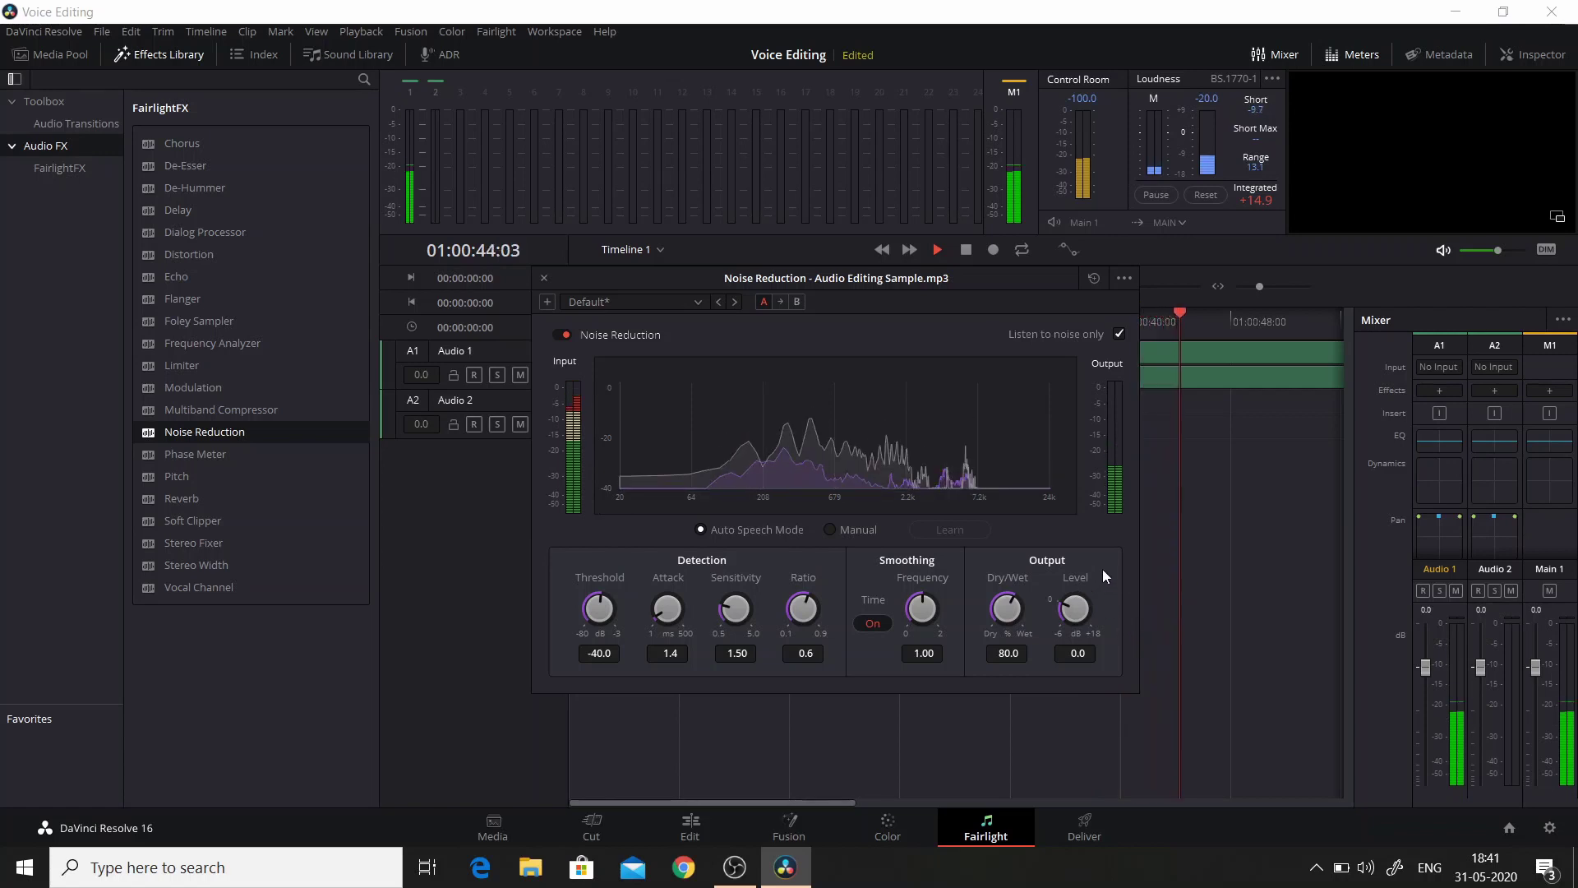
key(space)
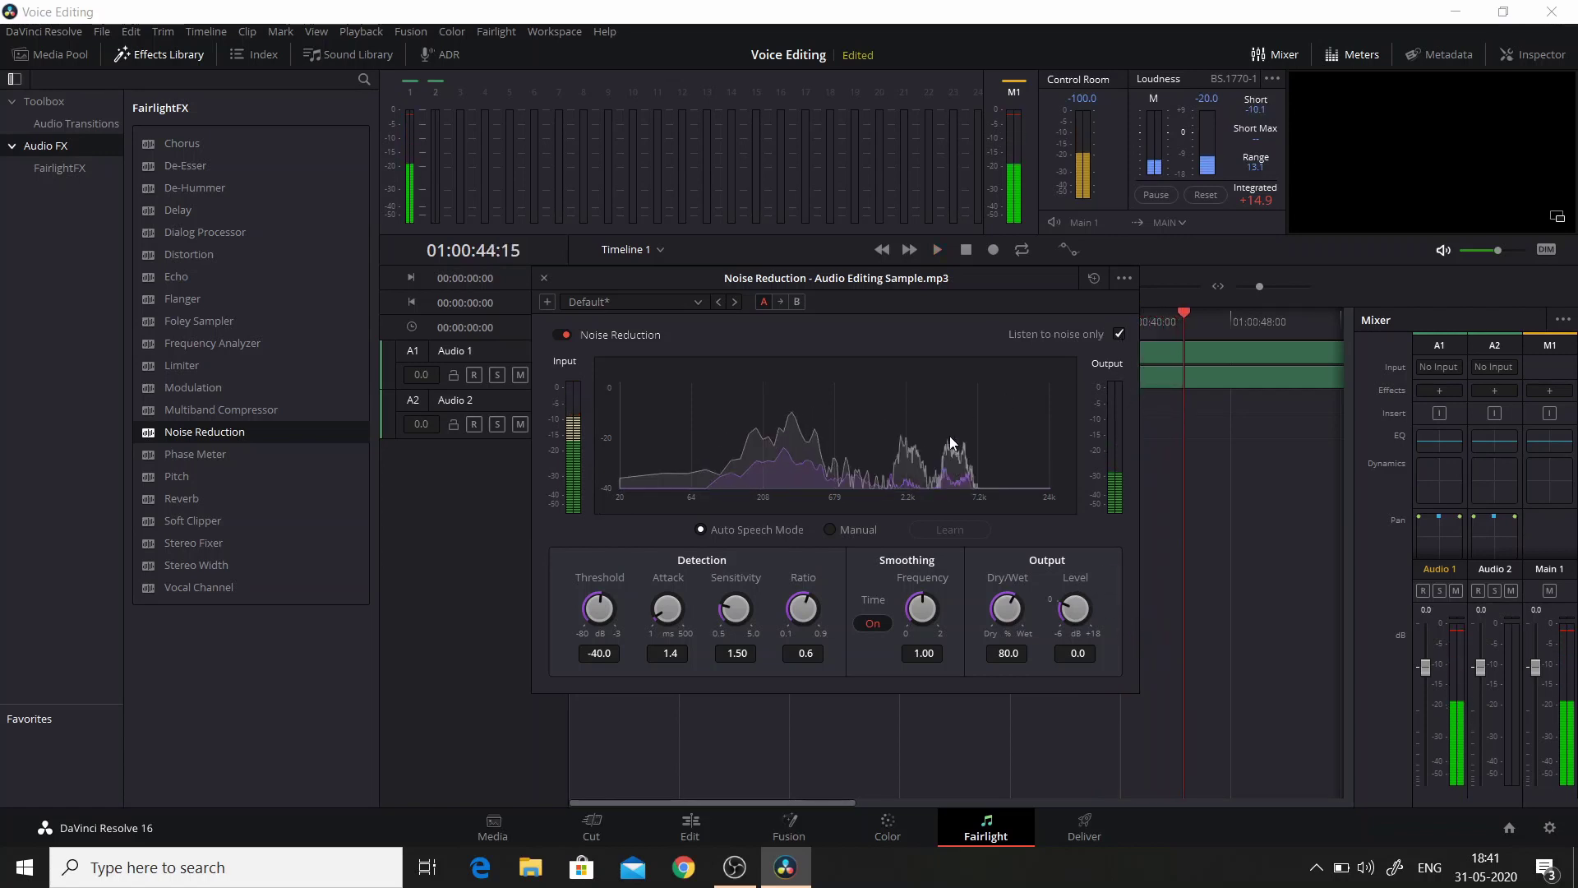
click(832, 530)
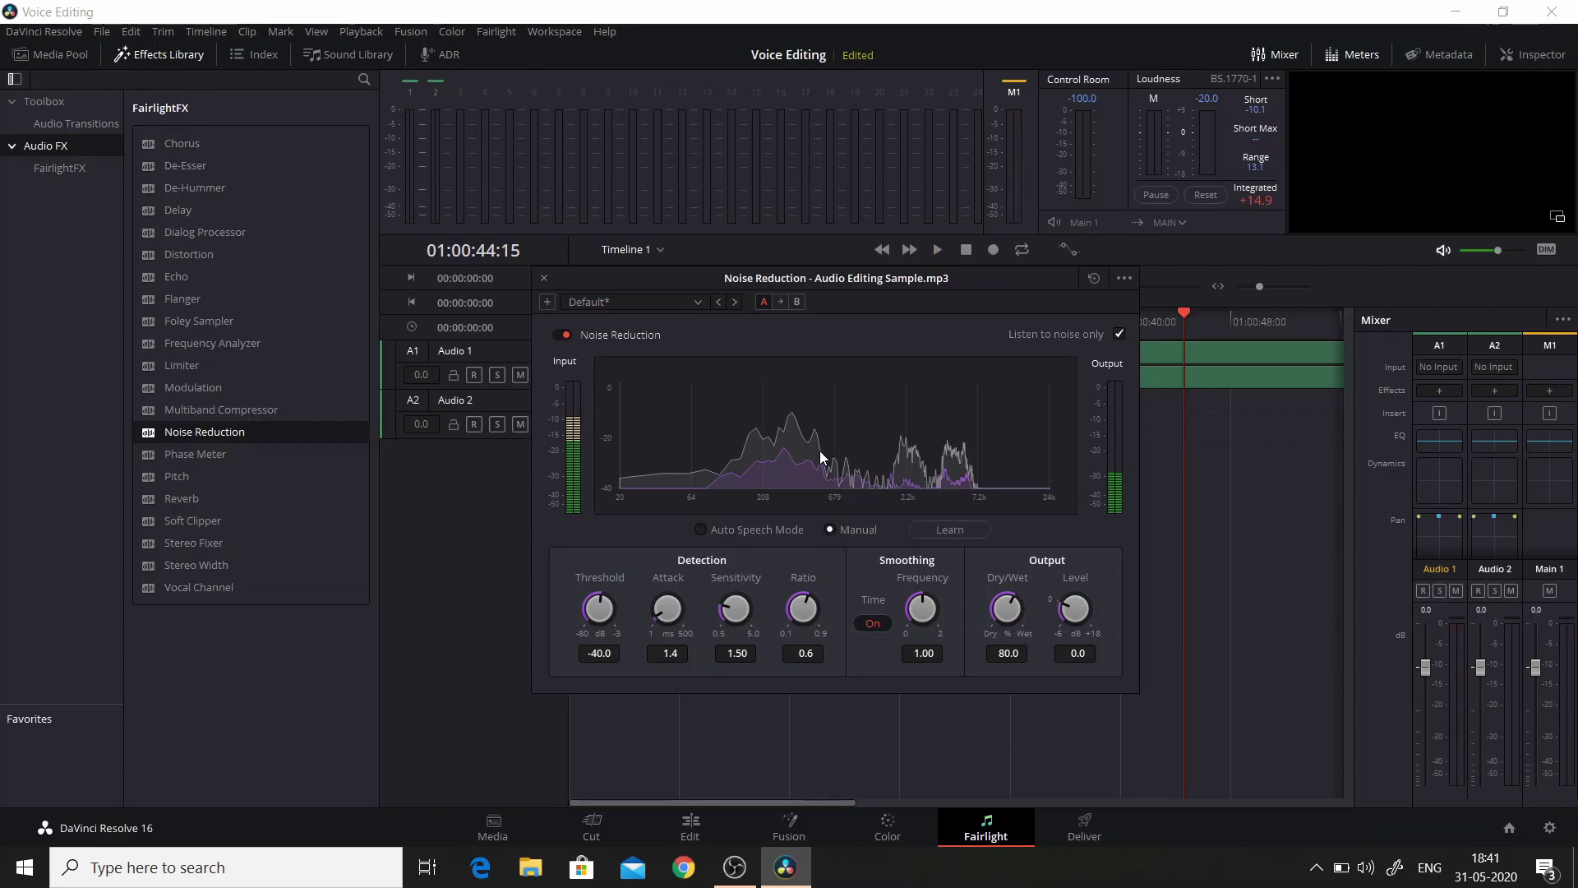
key(space)
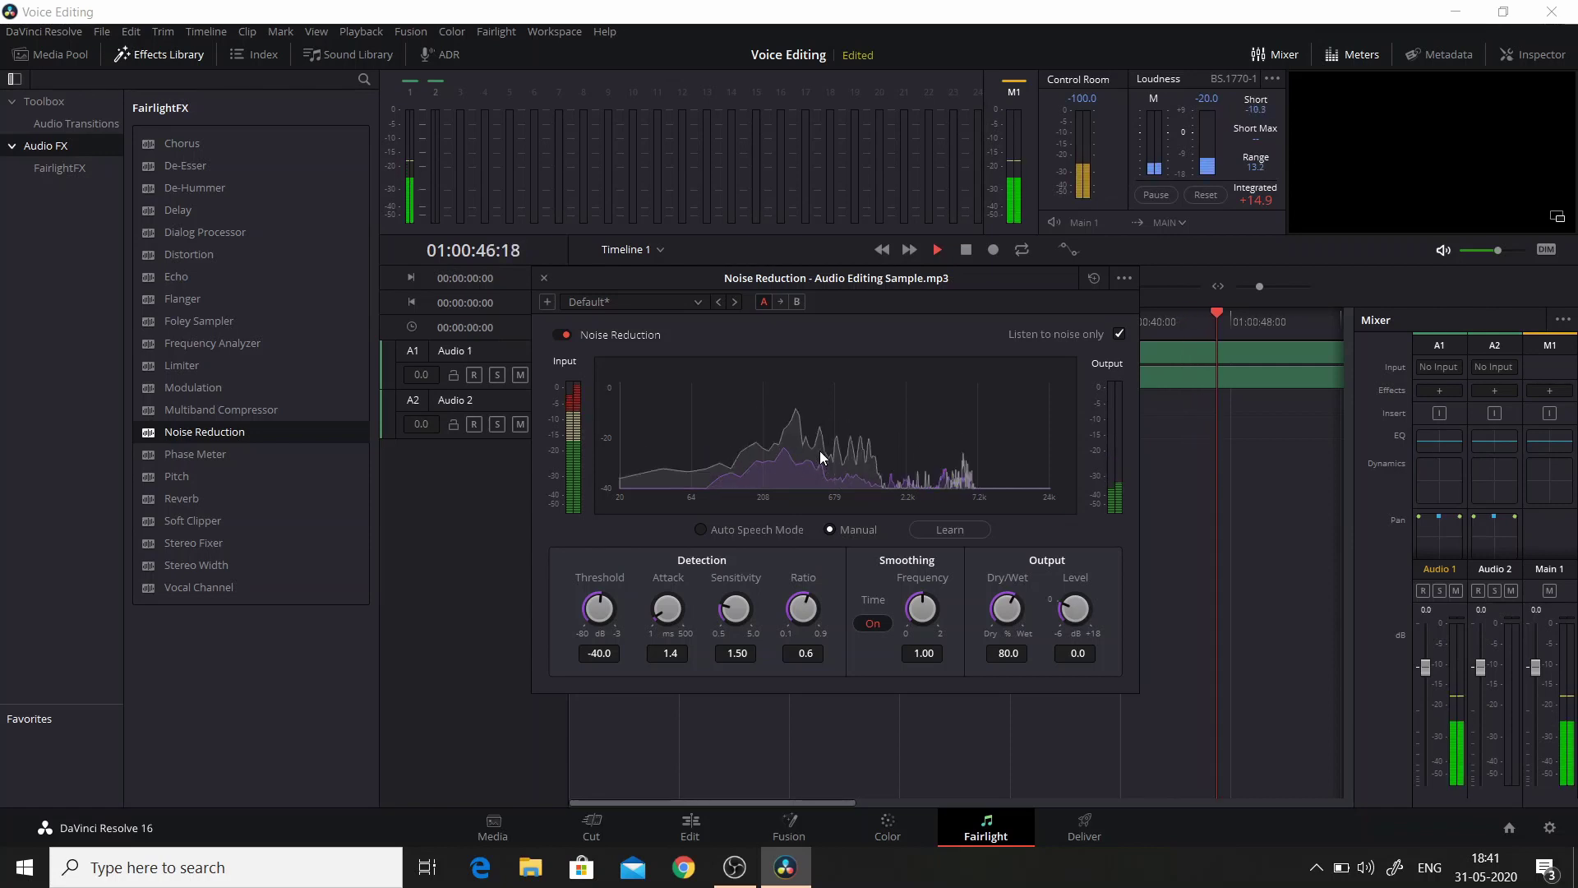
key(space)
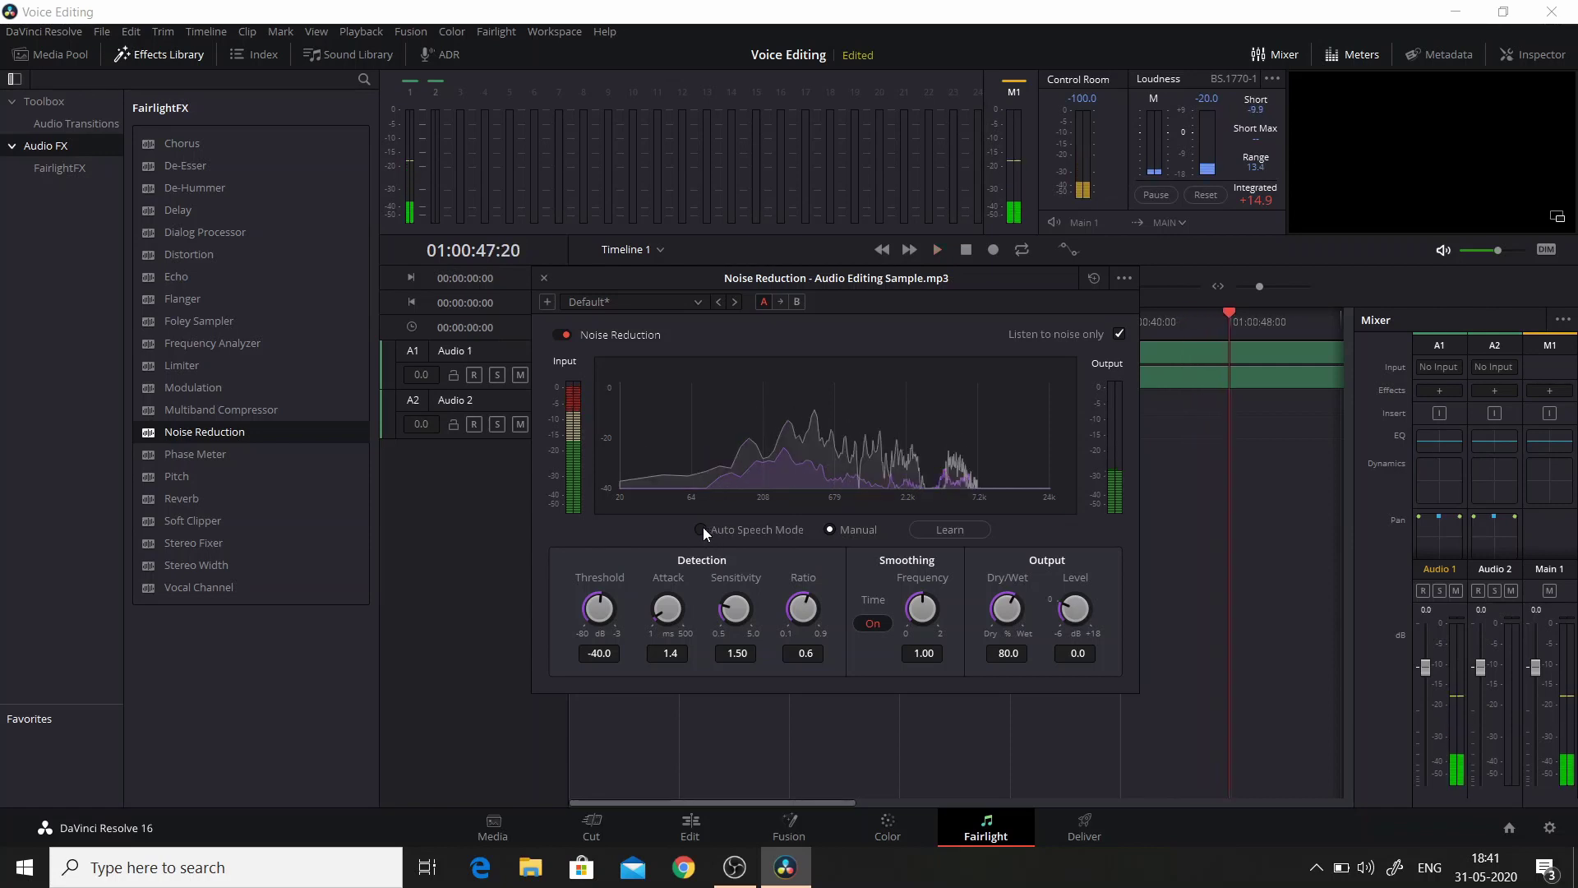
click(701, 530)
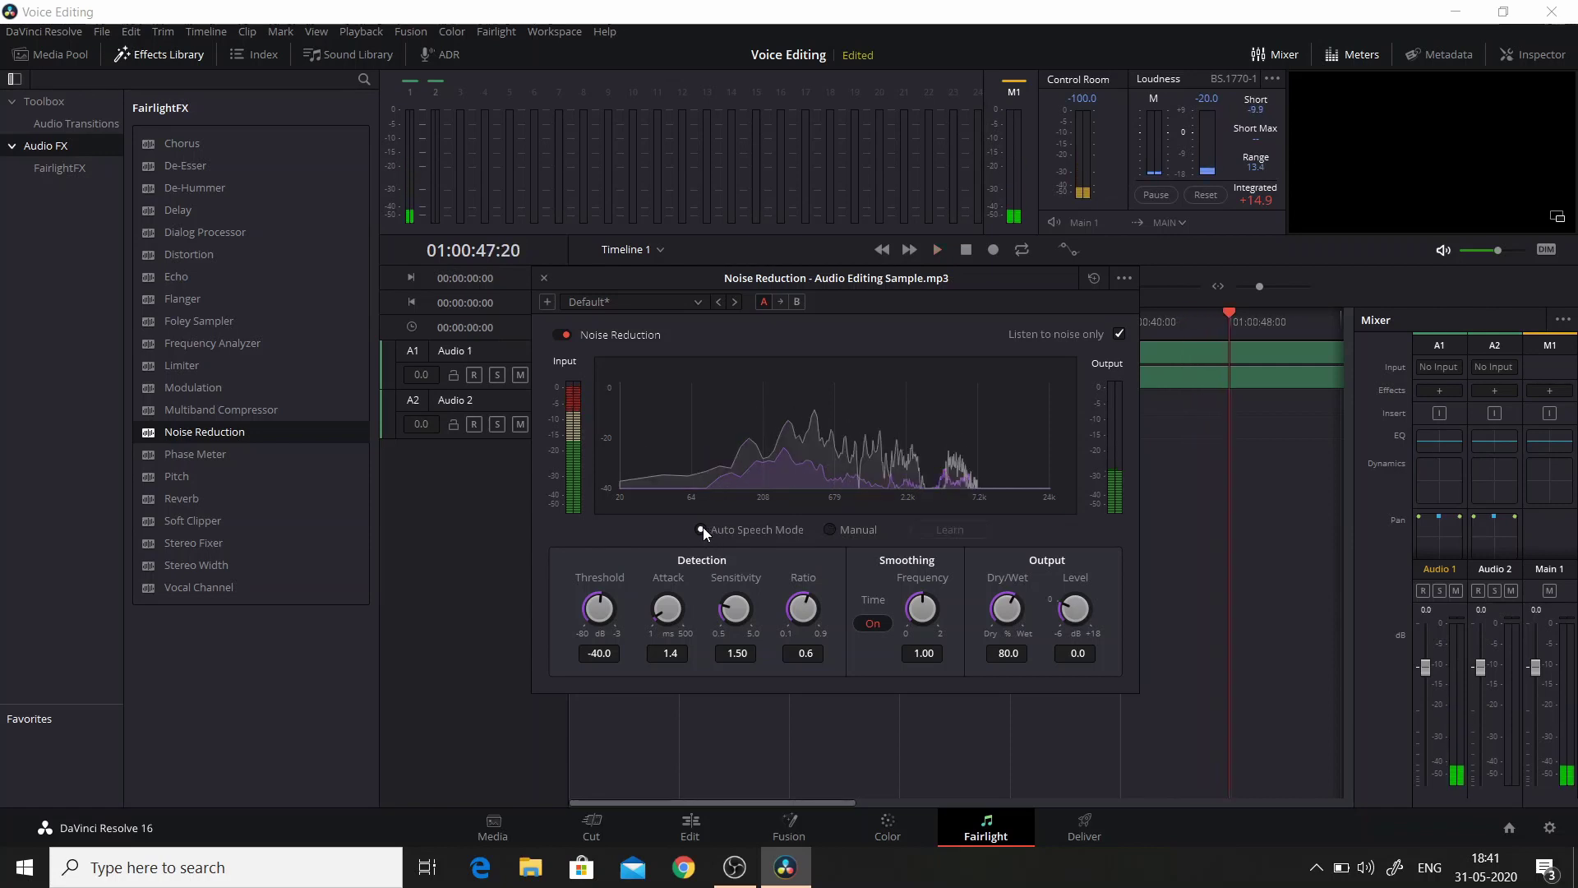
click(1120, 335)
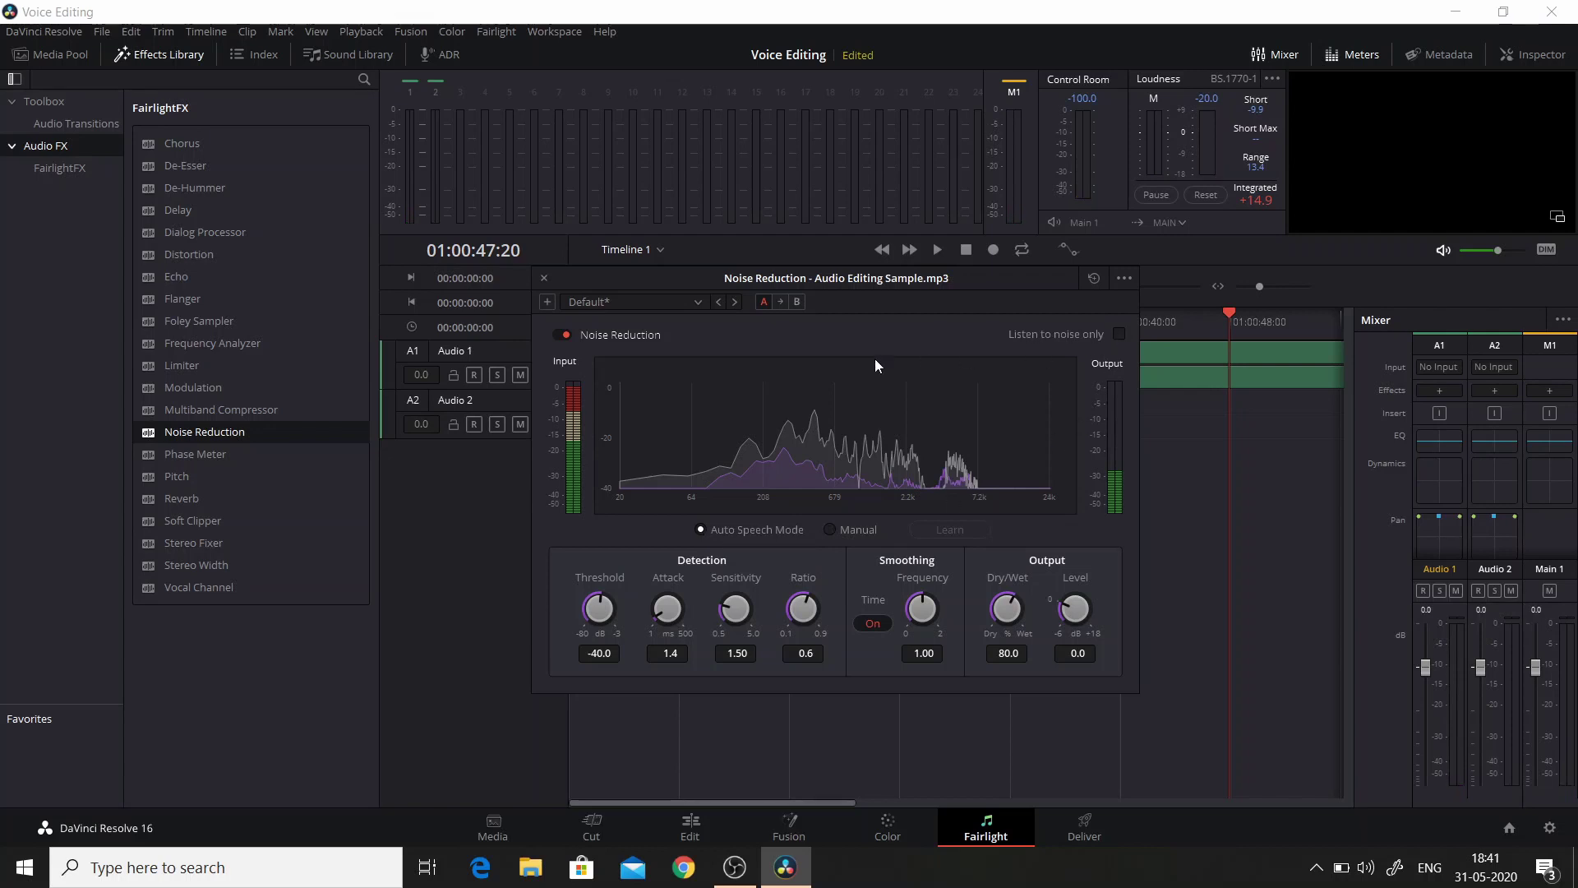
click(544, 279)
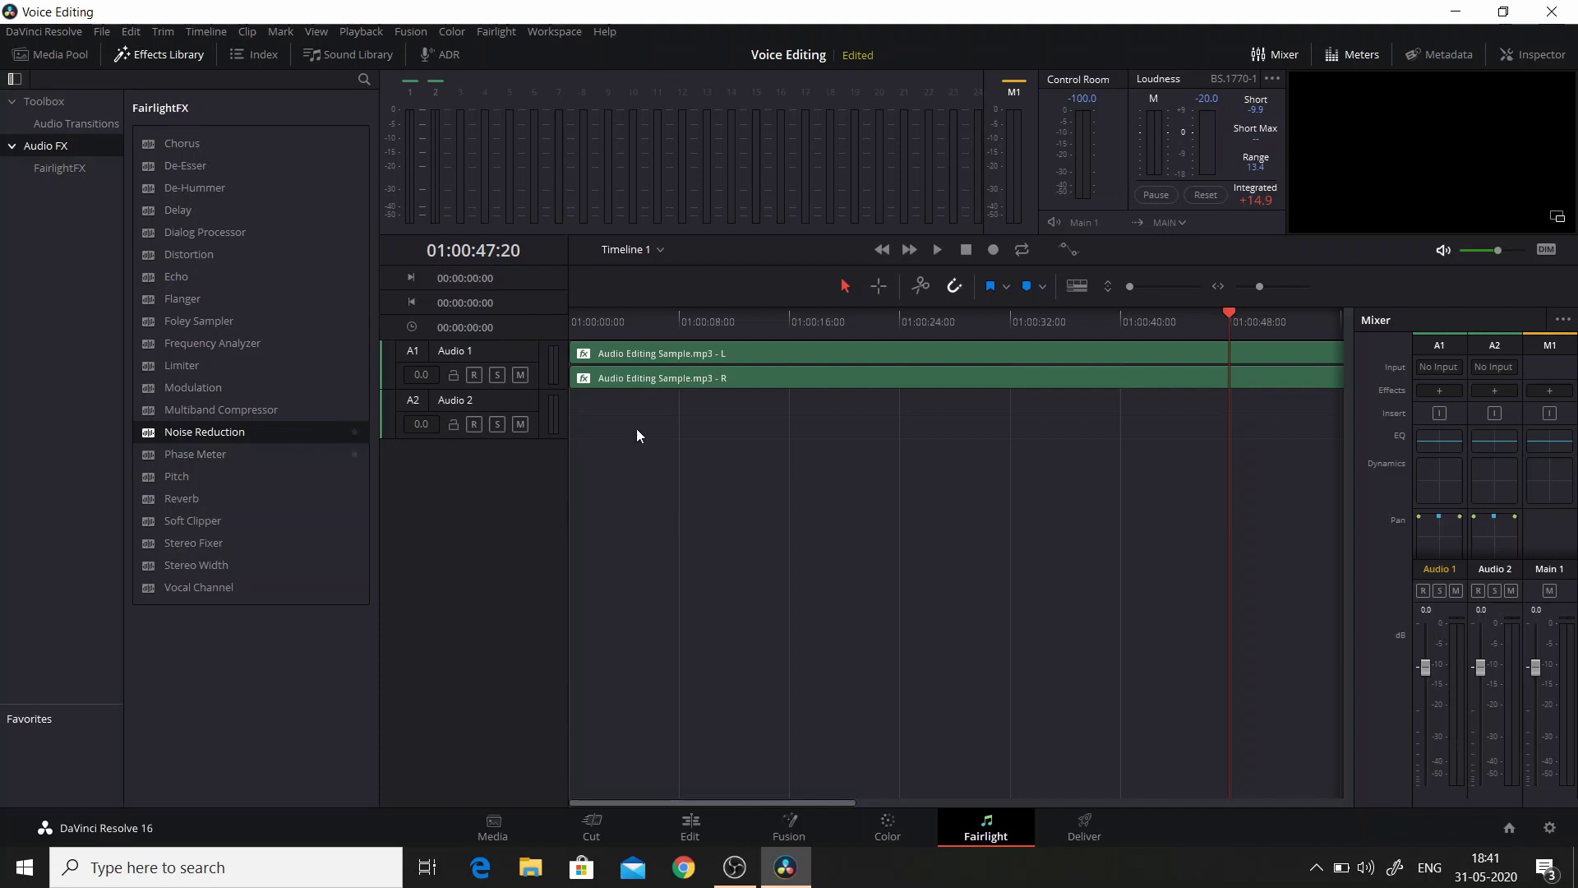
Move the playhead to the timeline start and drop De-Hummer onto the Audio 1 clip.
click(583, 318)
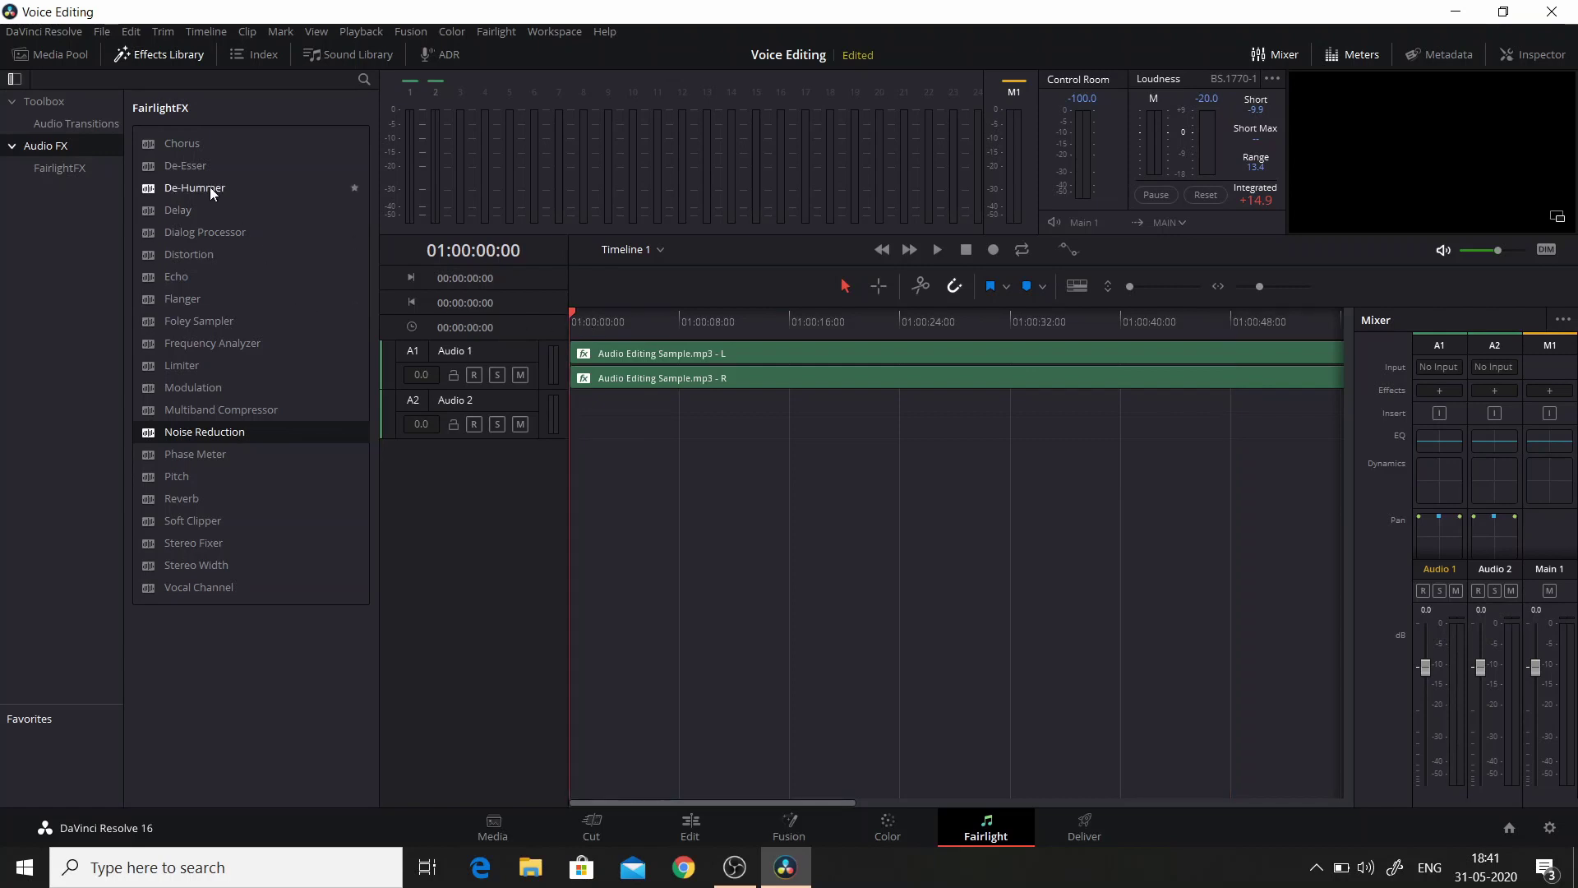
drag(210, 186, 760, 378)
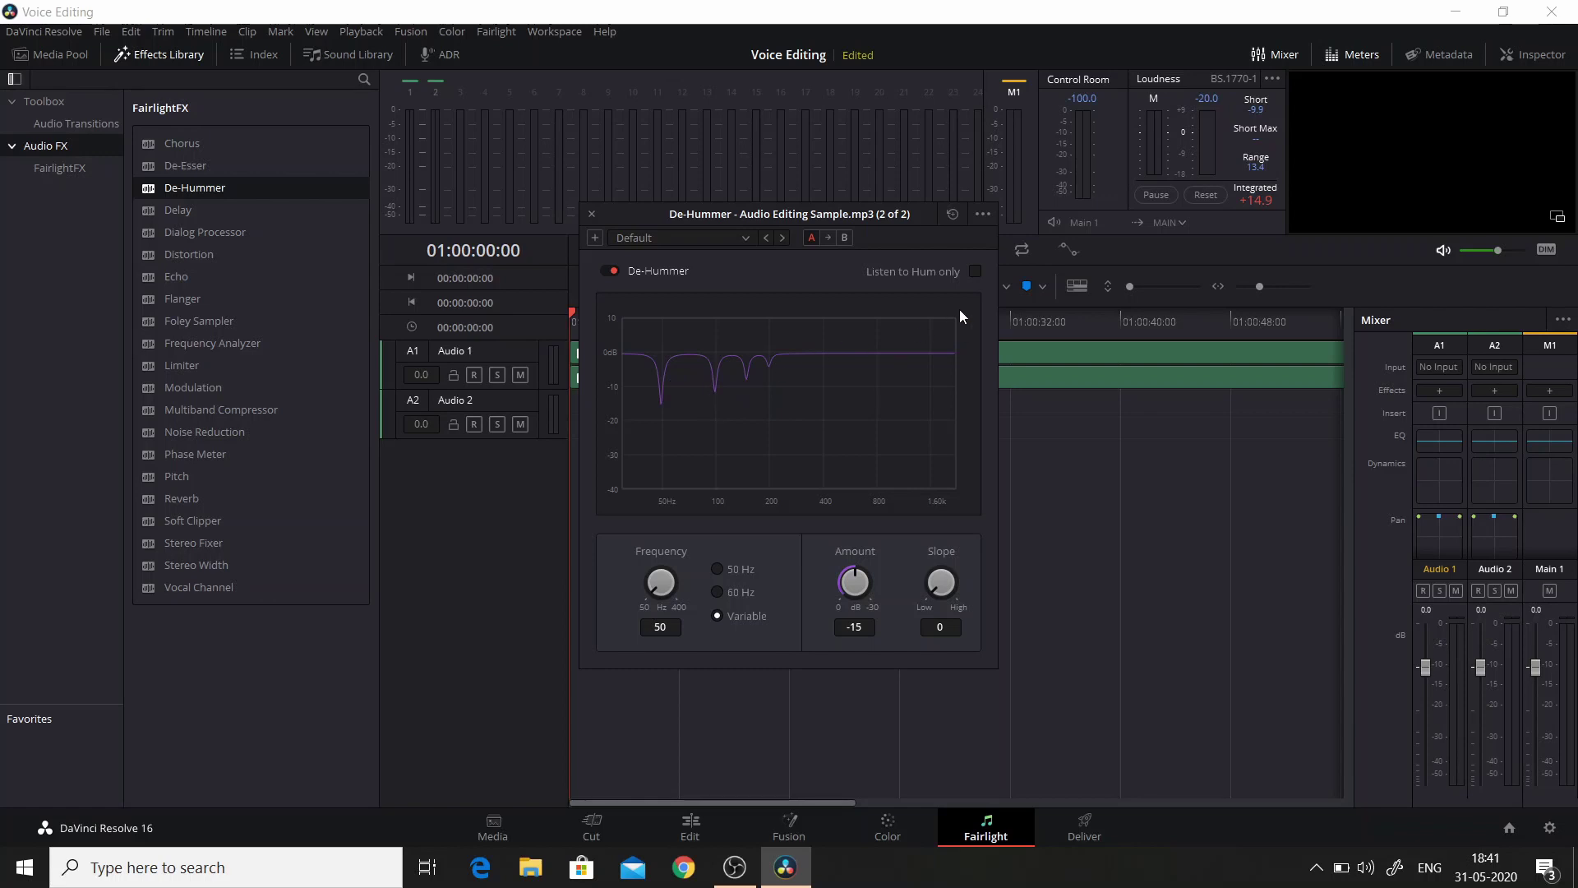
Hear the hum alone, then the processed clip, leaving De-Hummer on at 50 Hz, Amount -15.
click(976, 272)
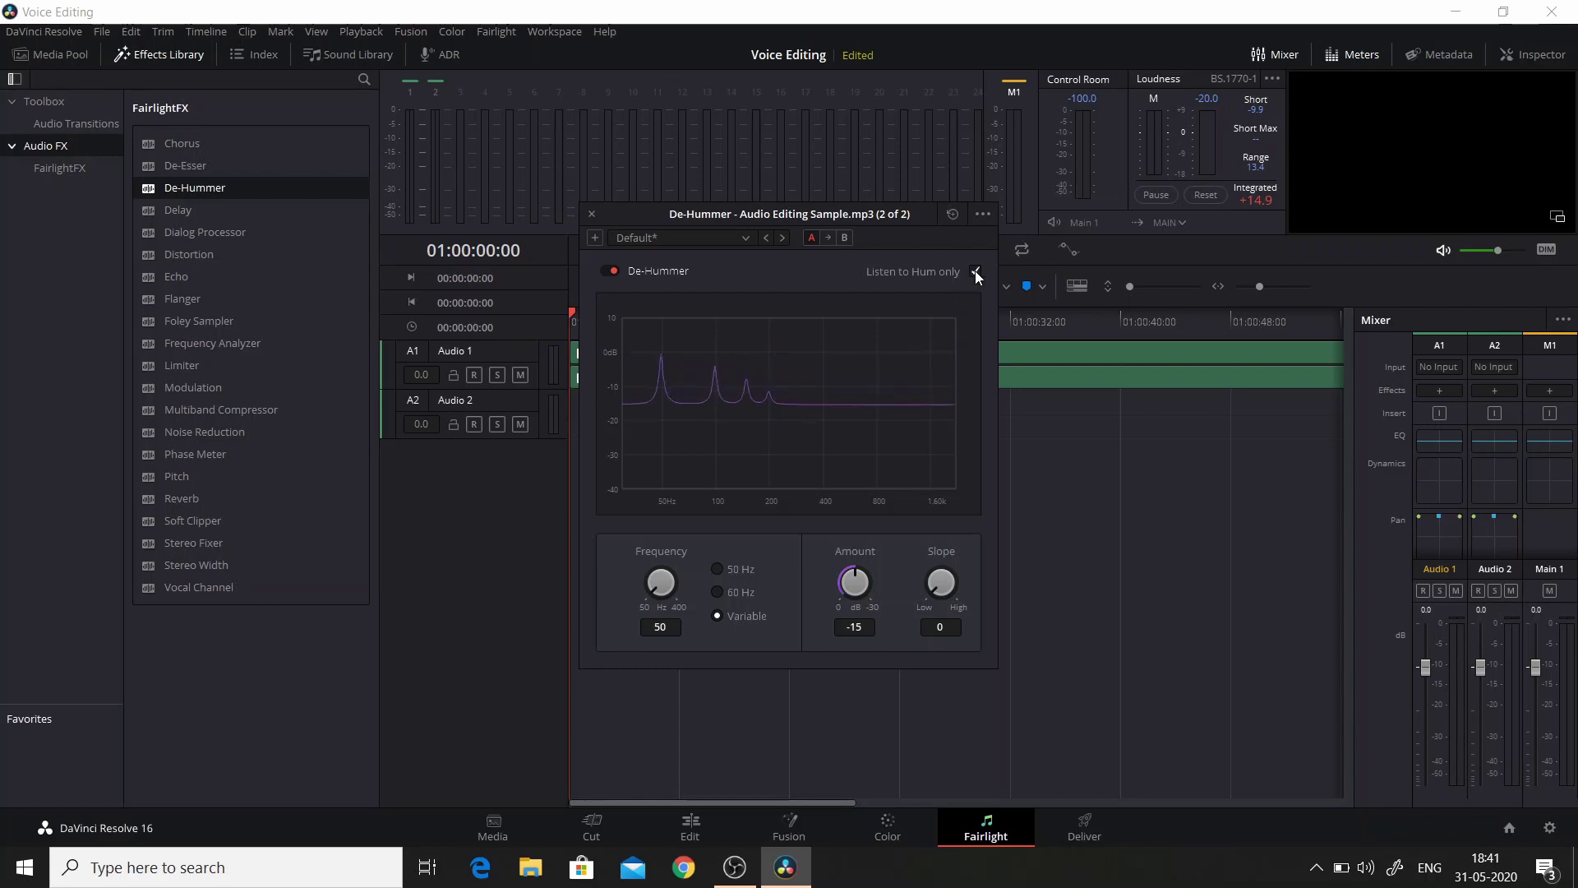
key(space)
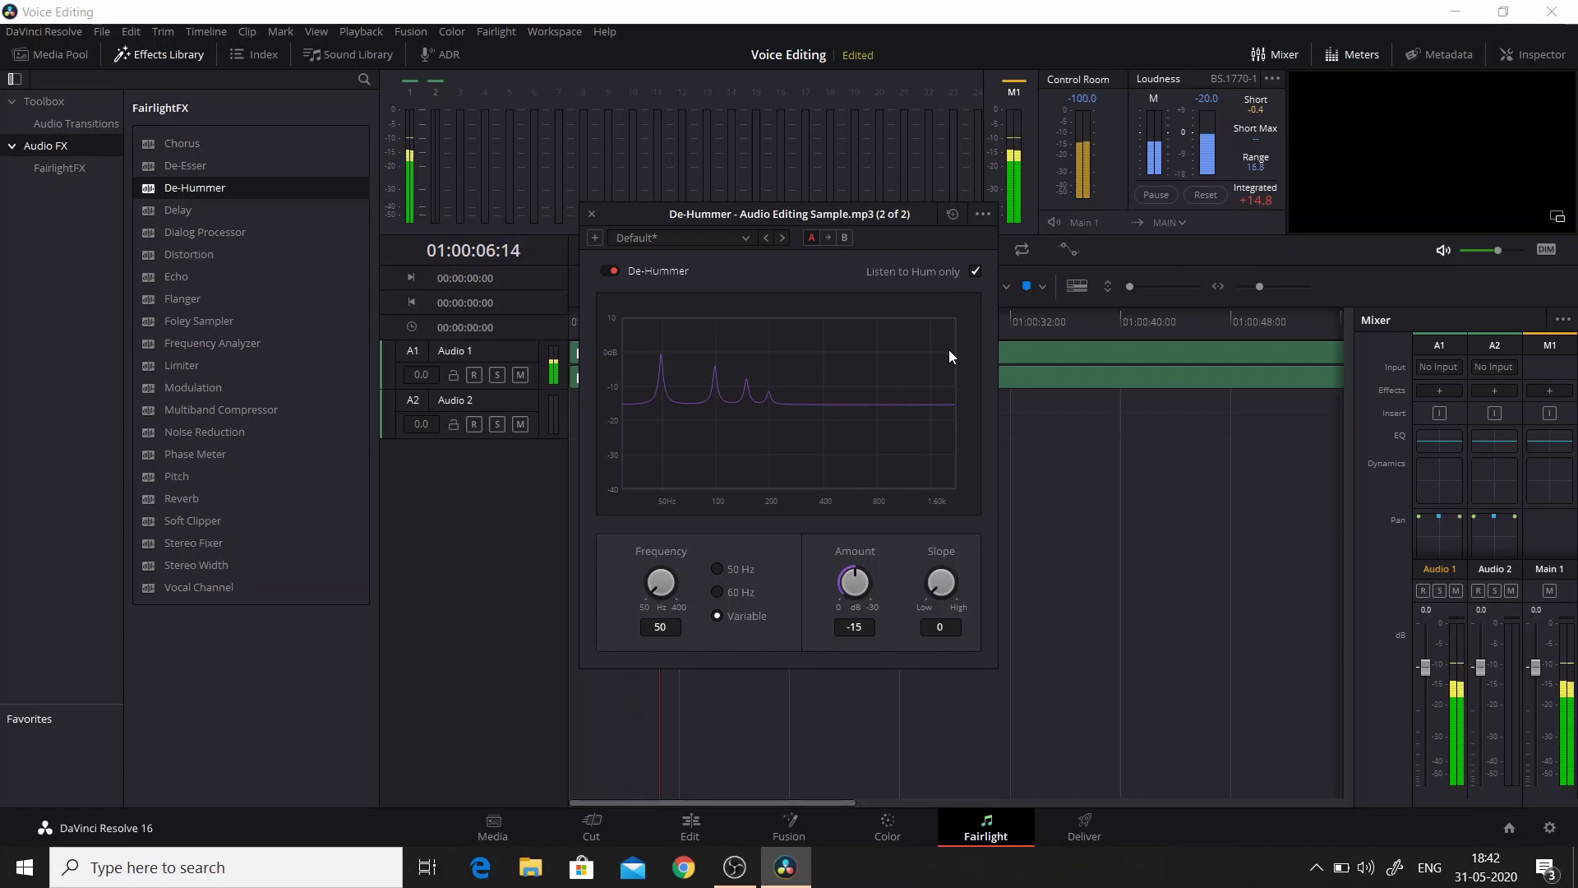
click(975, 272)
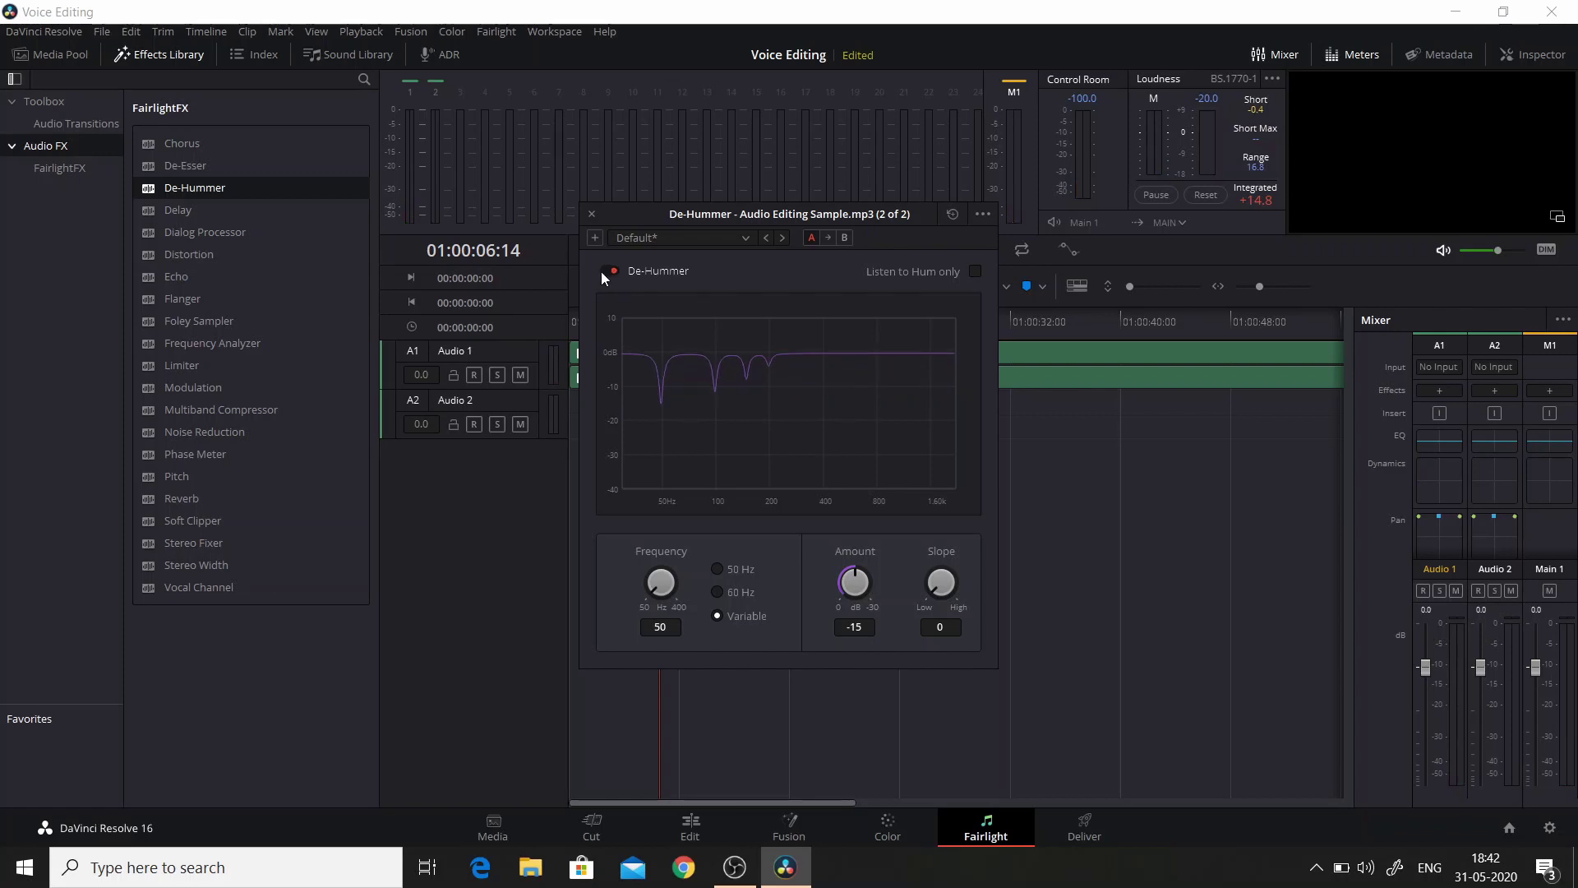
key(space)
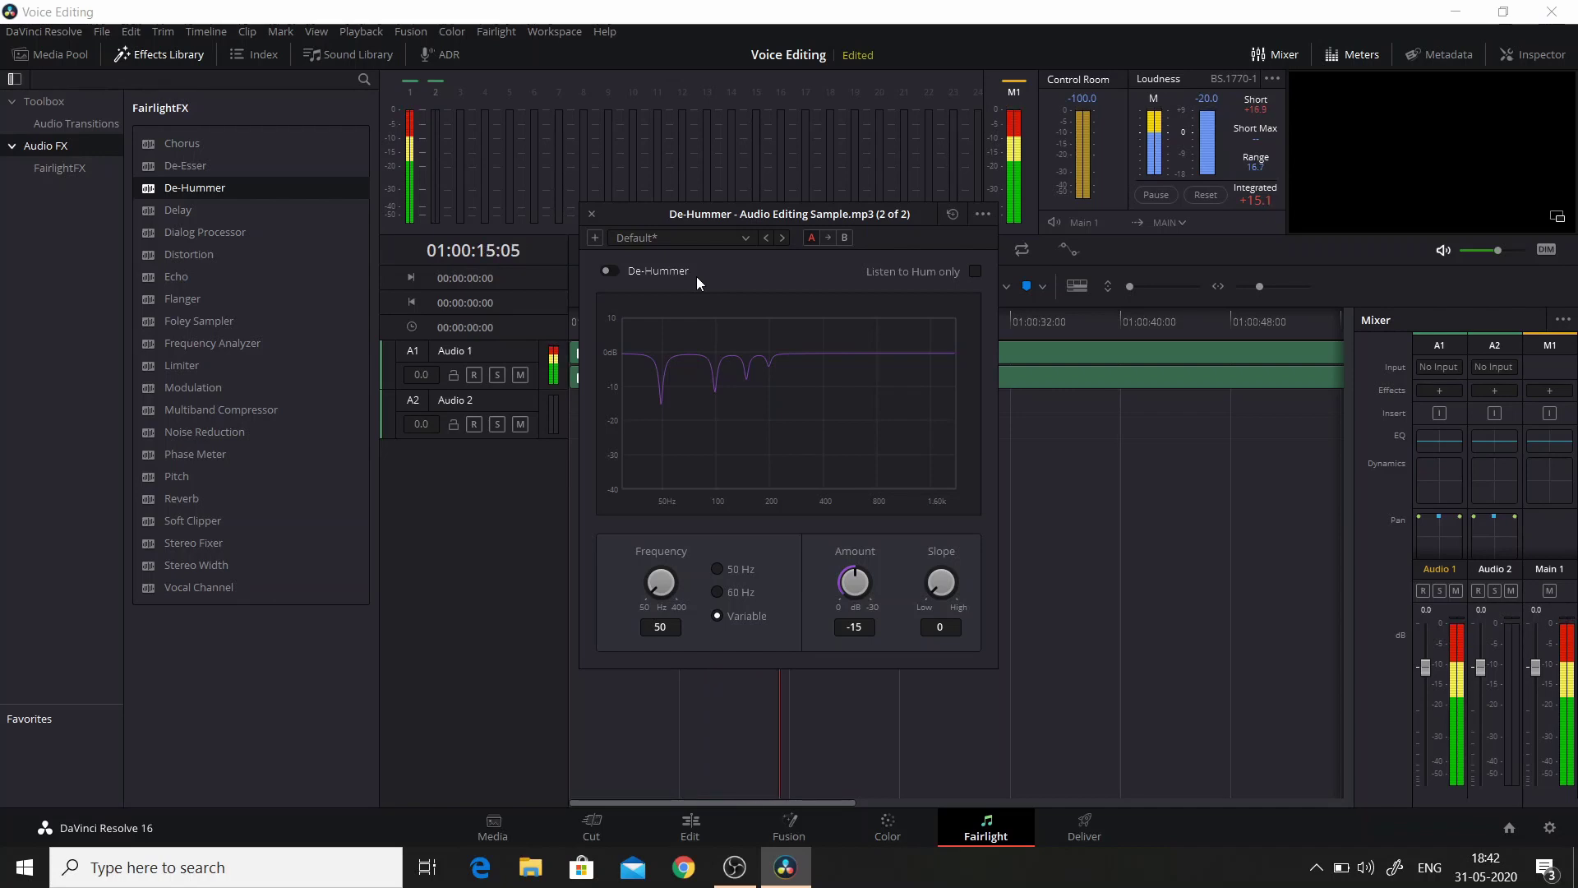
click(615, 273)
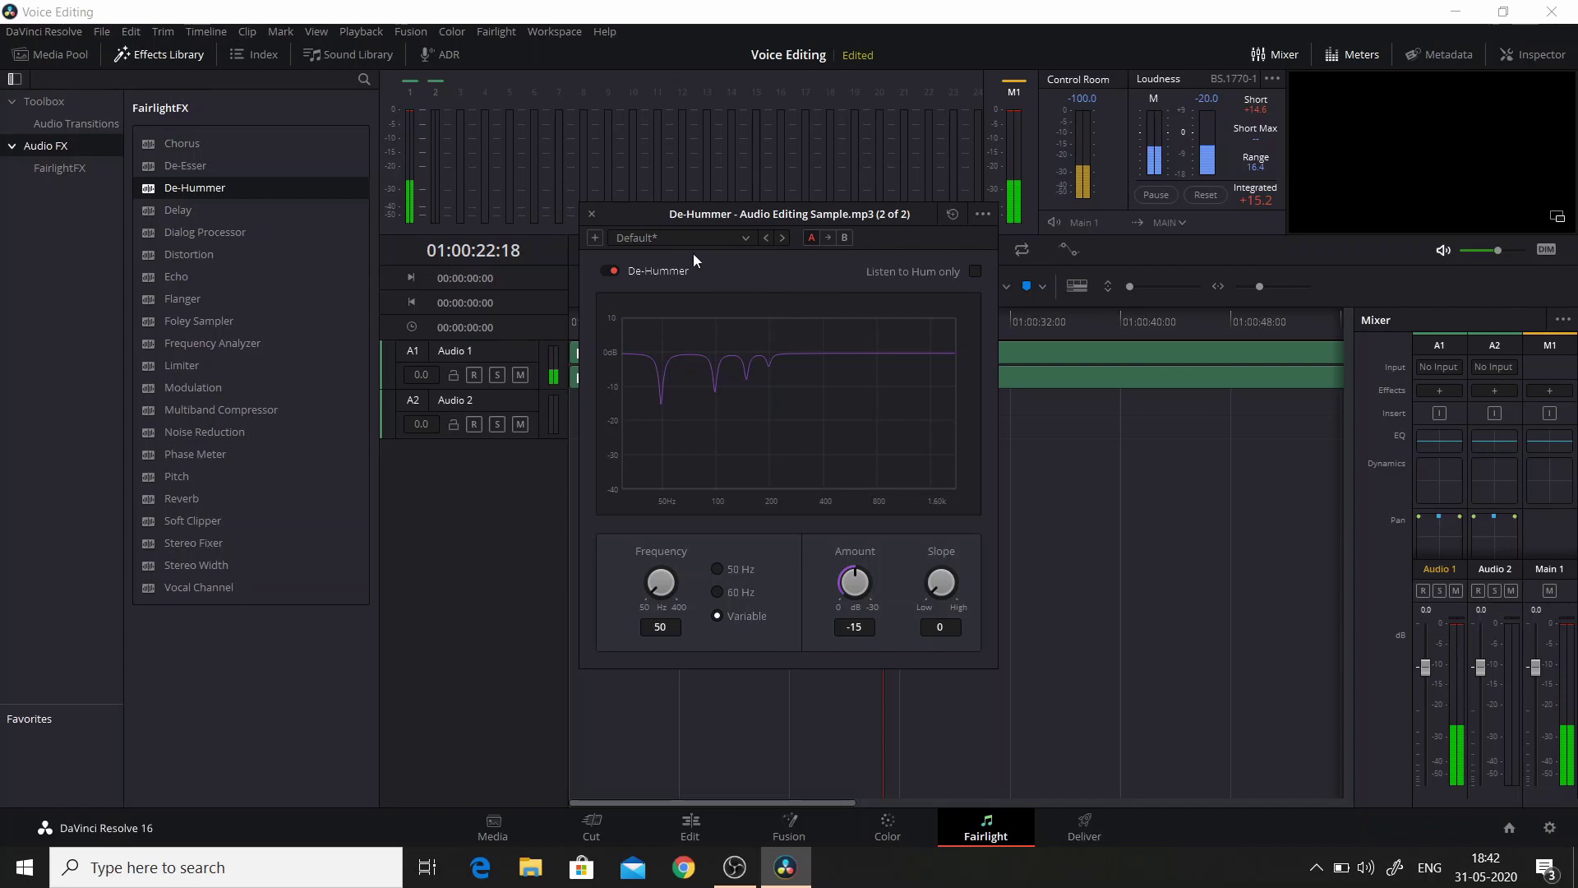
Close De-Hummer, return to the Edit page, and play then stop the cleaned voice clip.
click(592, 214)
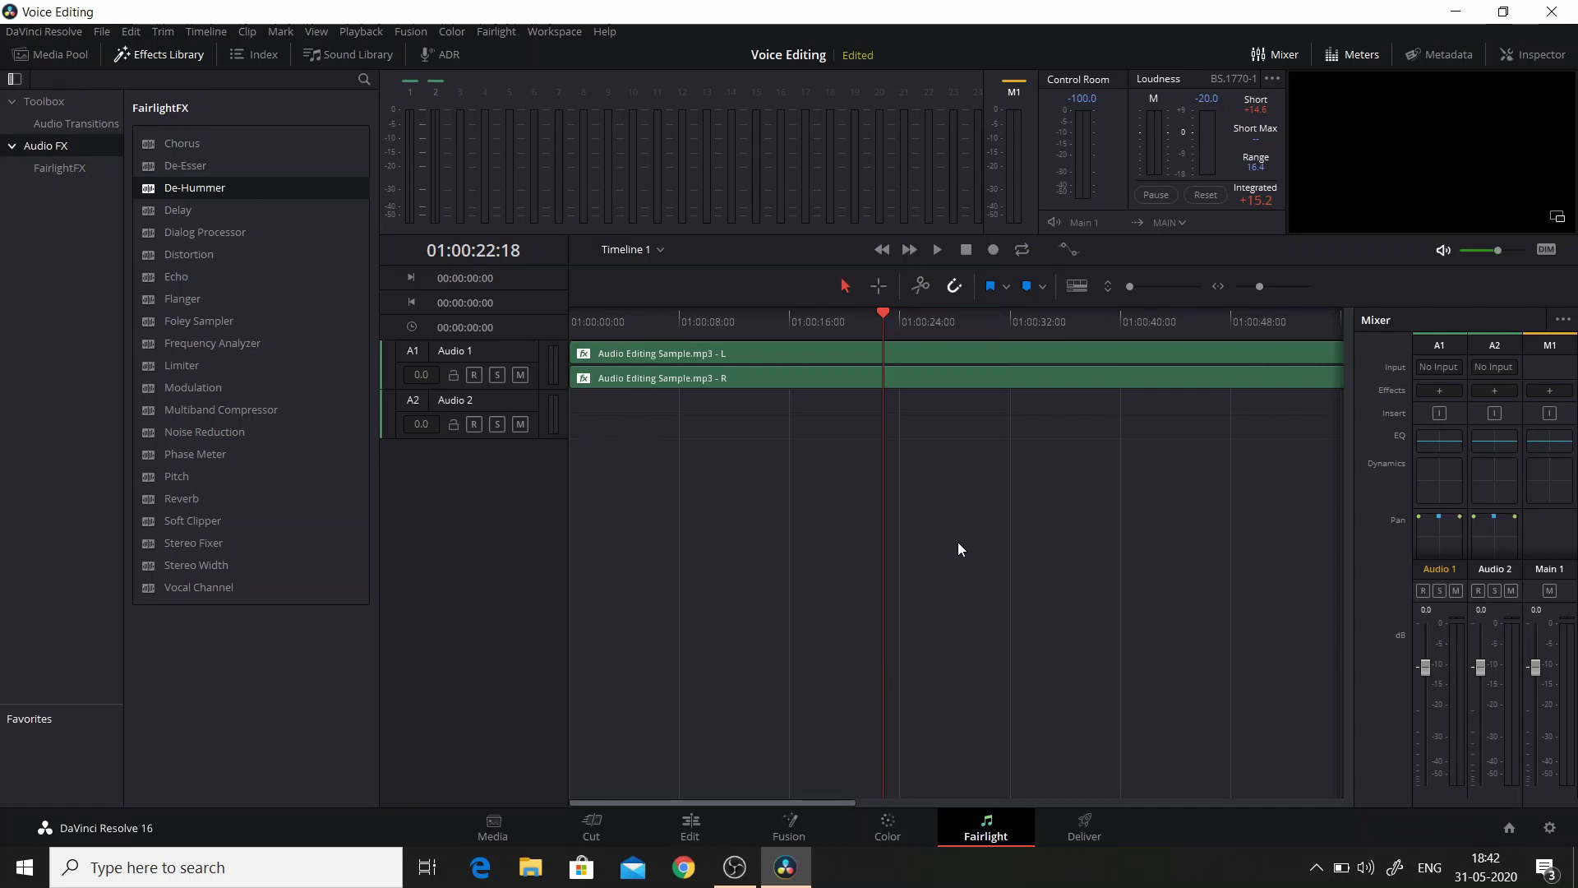
click(697, 826)
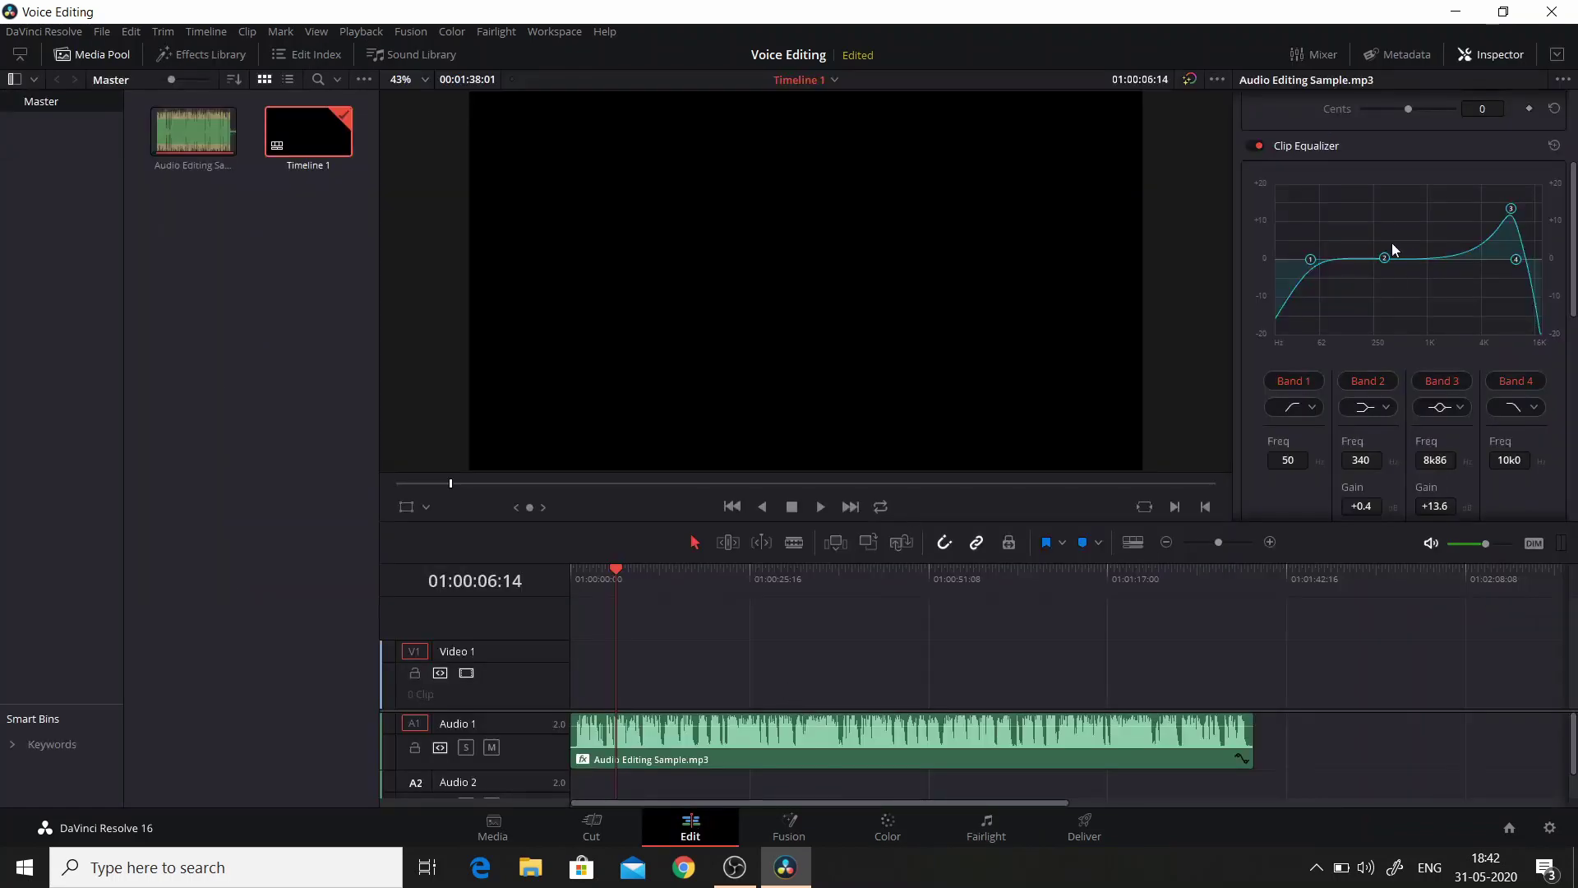
scroll(1451, 198, up, 3)
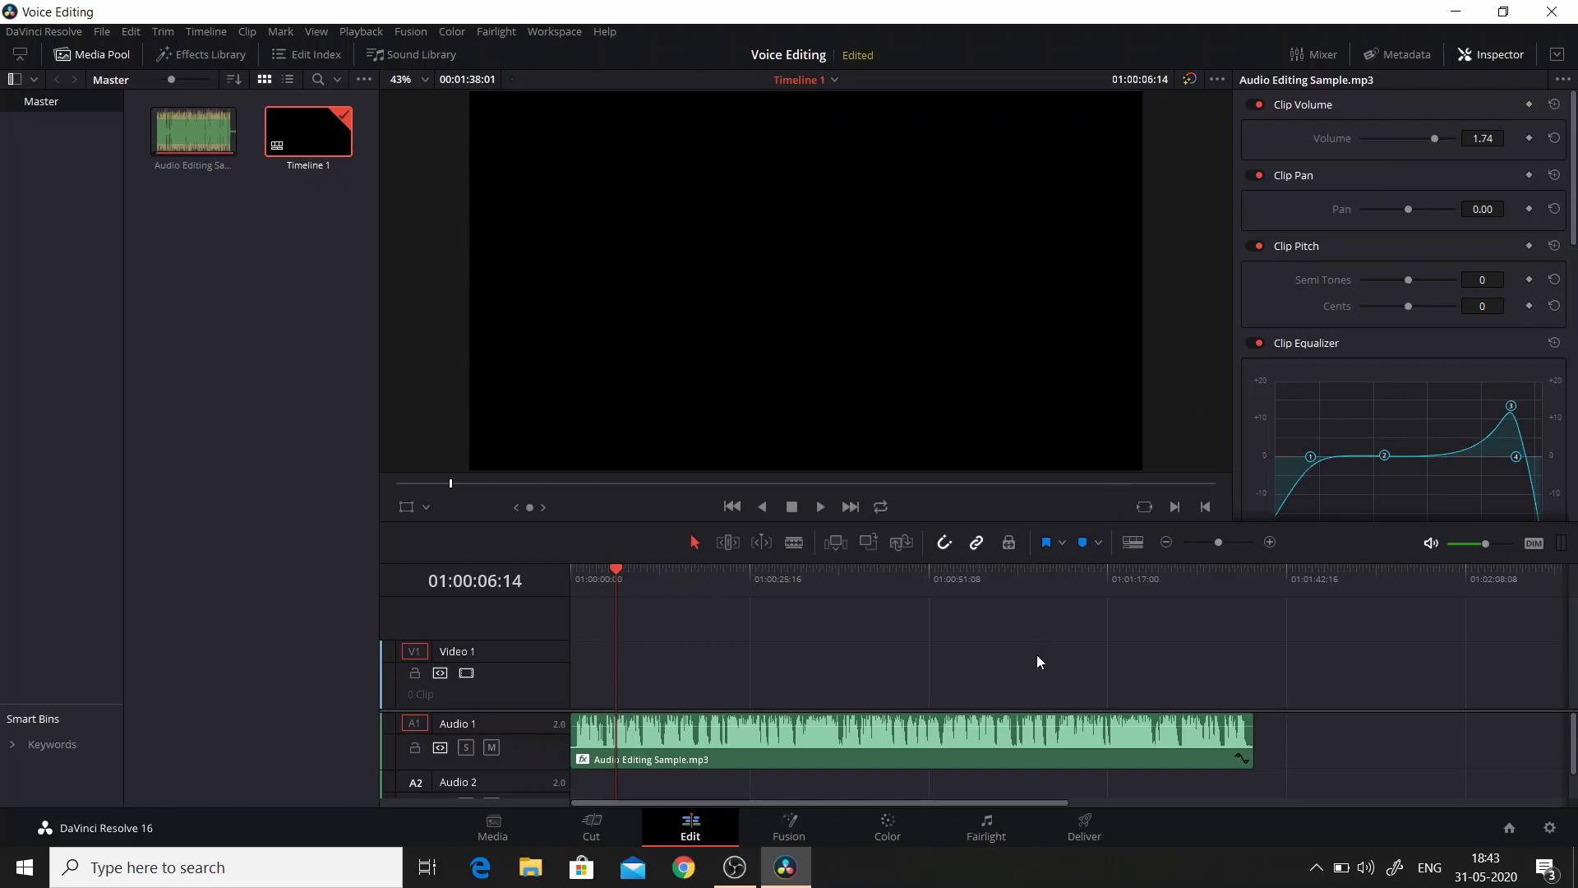
key(space)
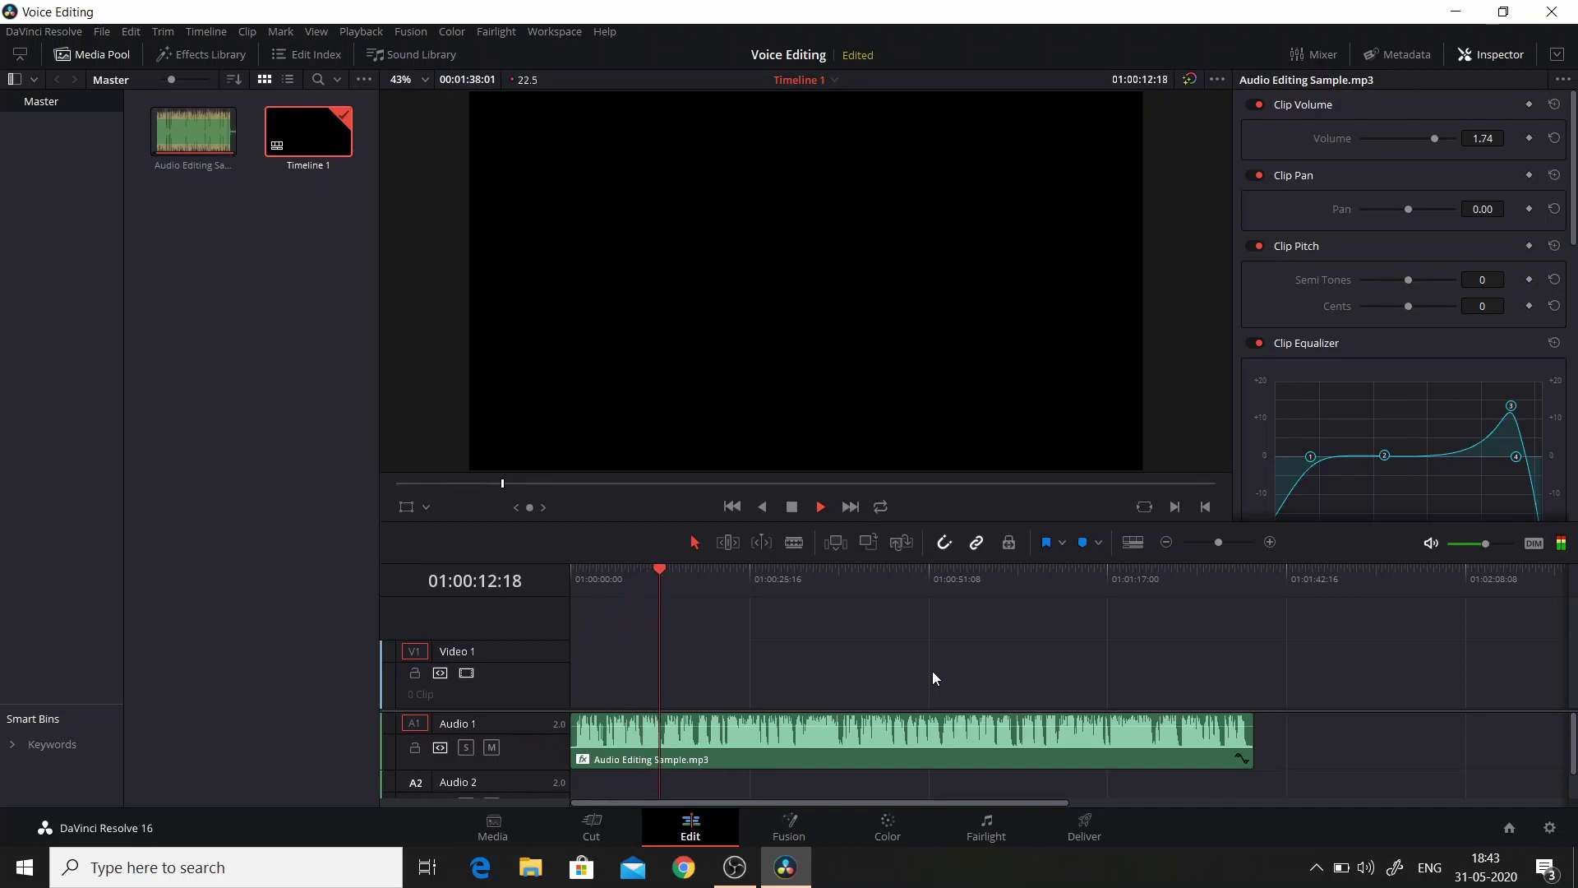
key(space)
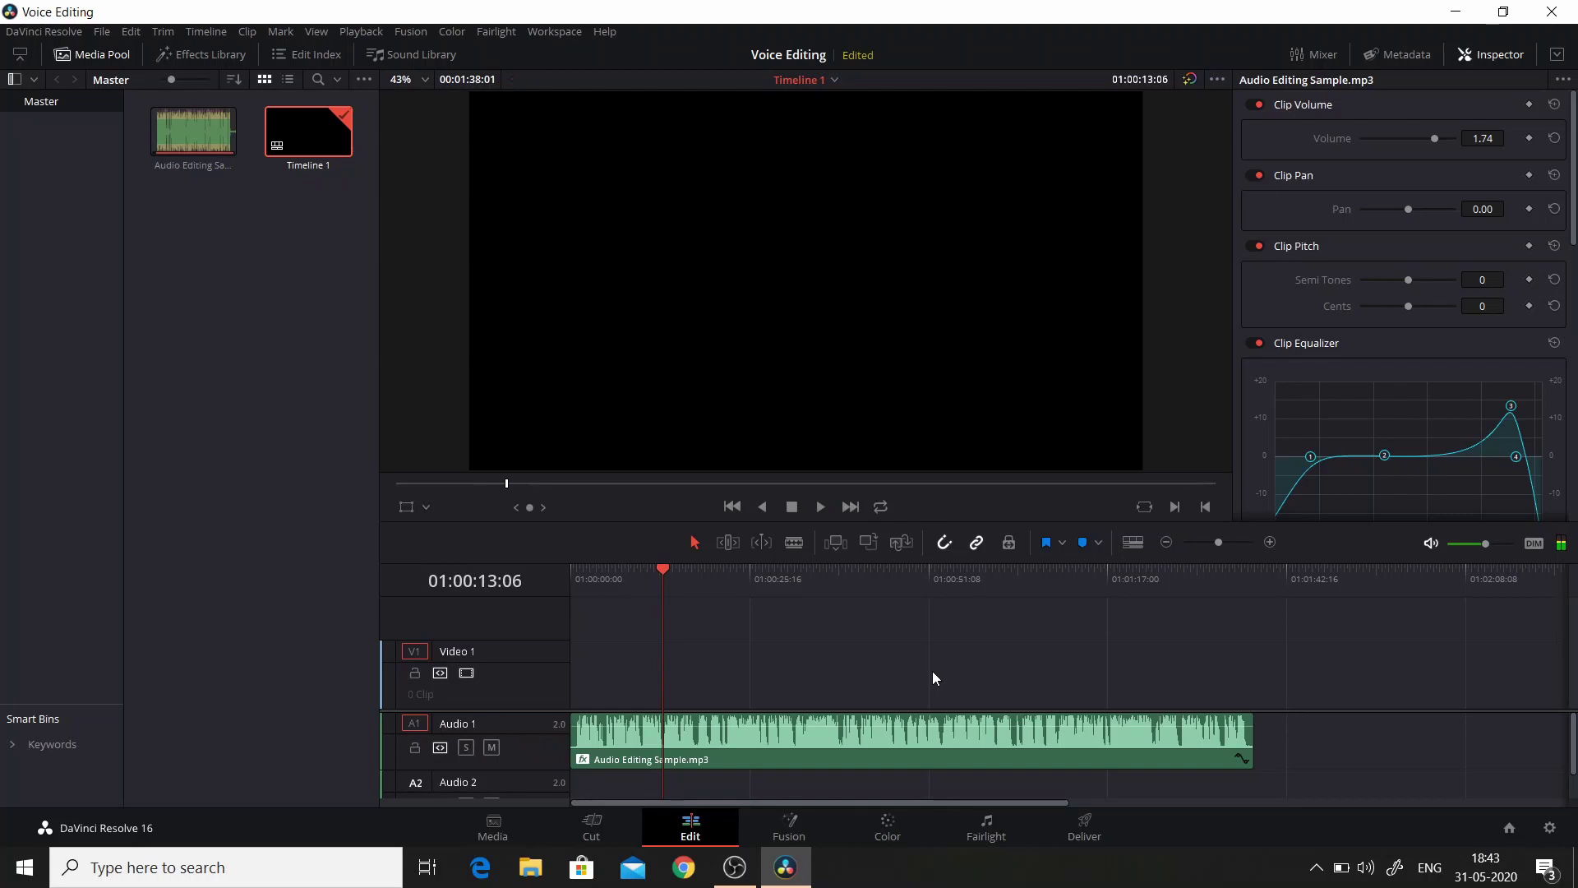
Load Audio Editing Sample.mp3 into the source viewer and briefly play, then stop, the original audio.
double_click(190, 146)
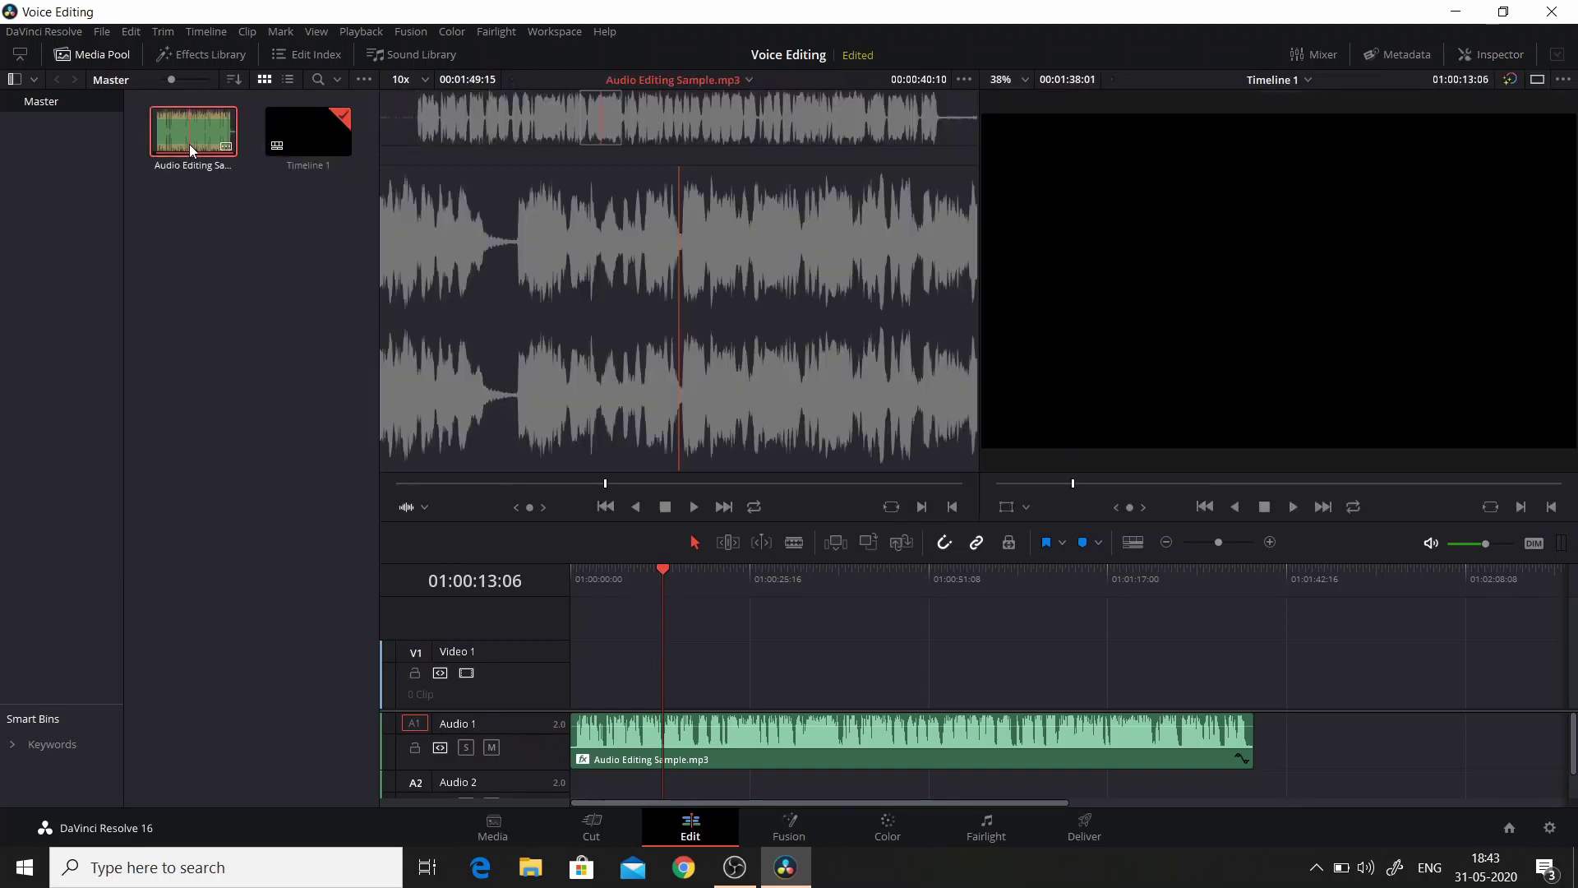
click(690, 510)
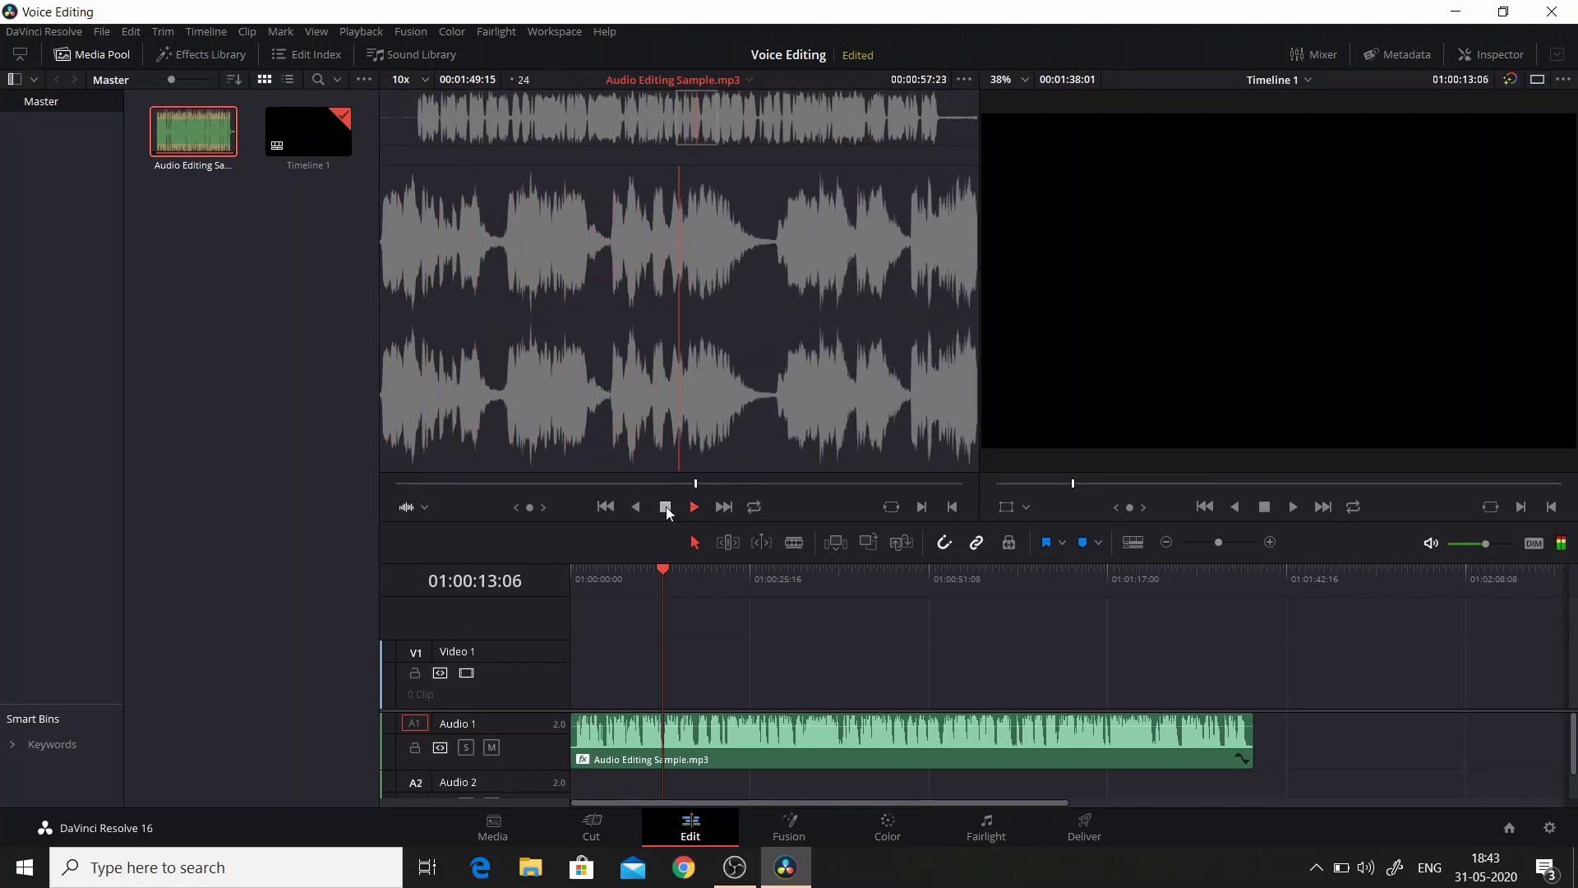
click(666, 508)
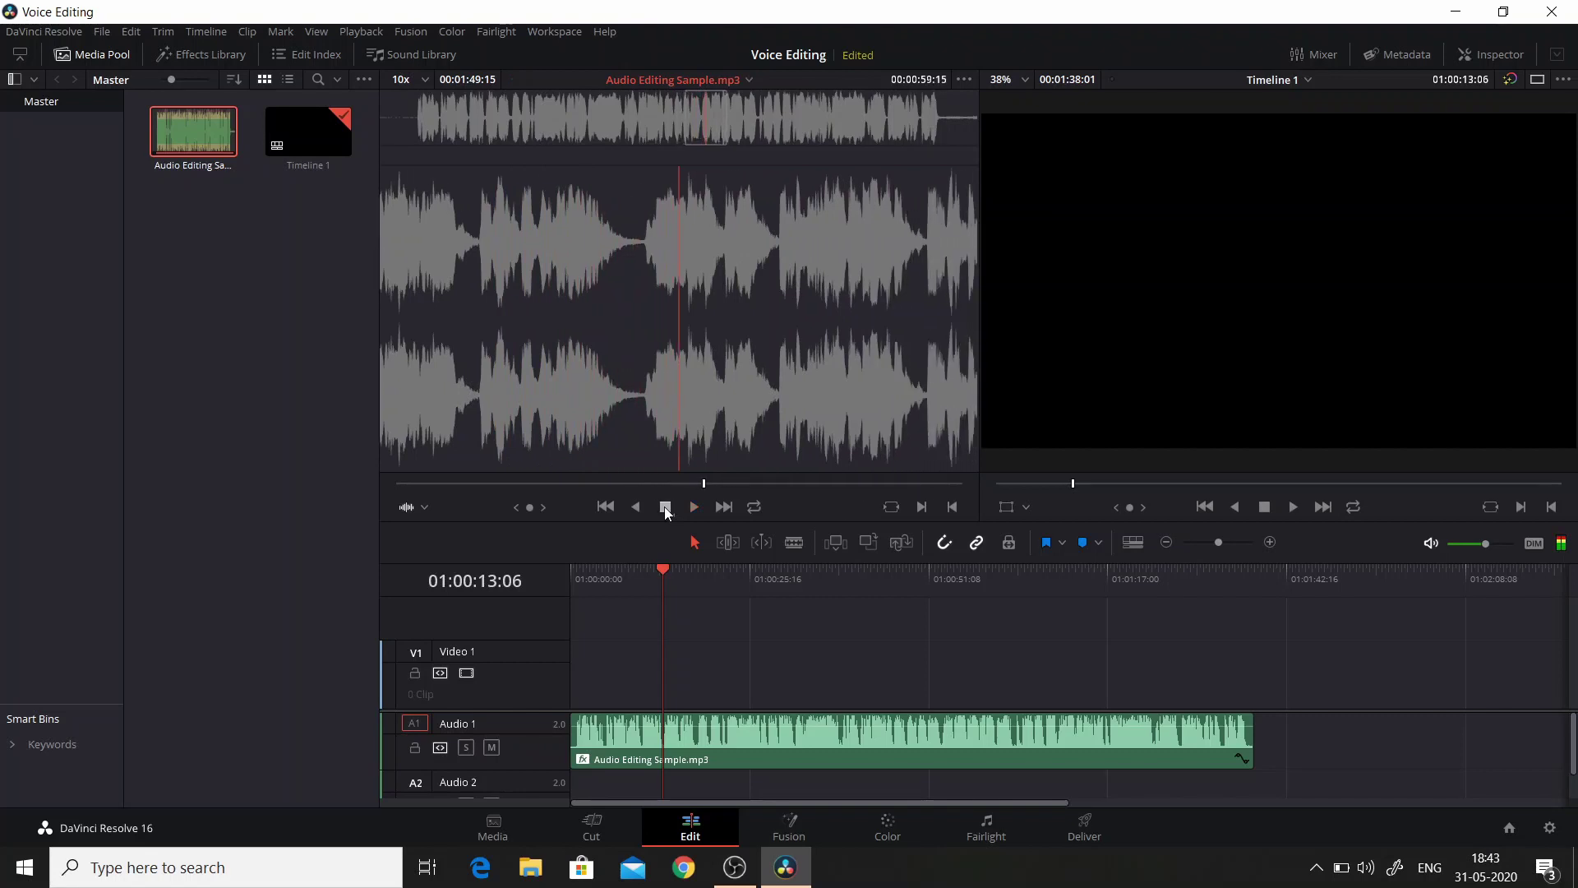